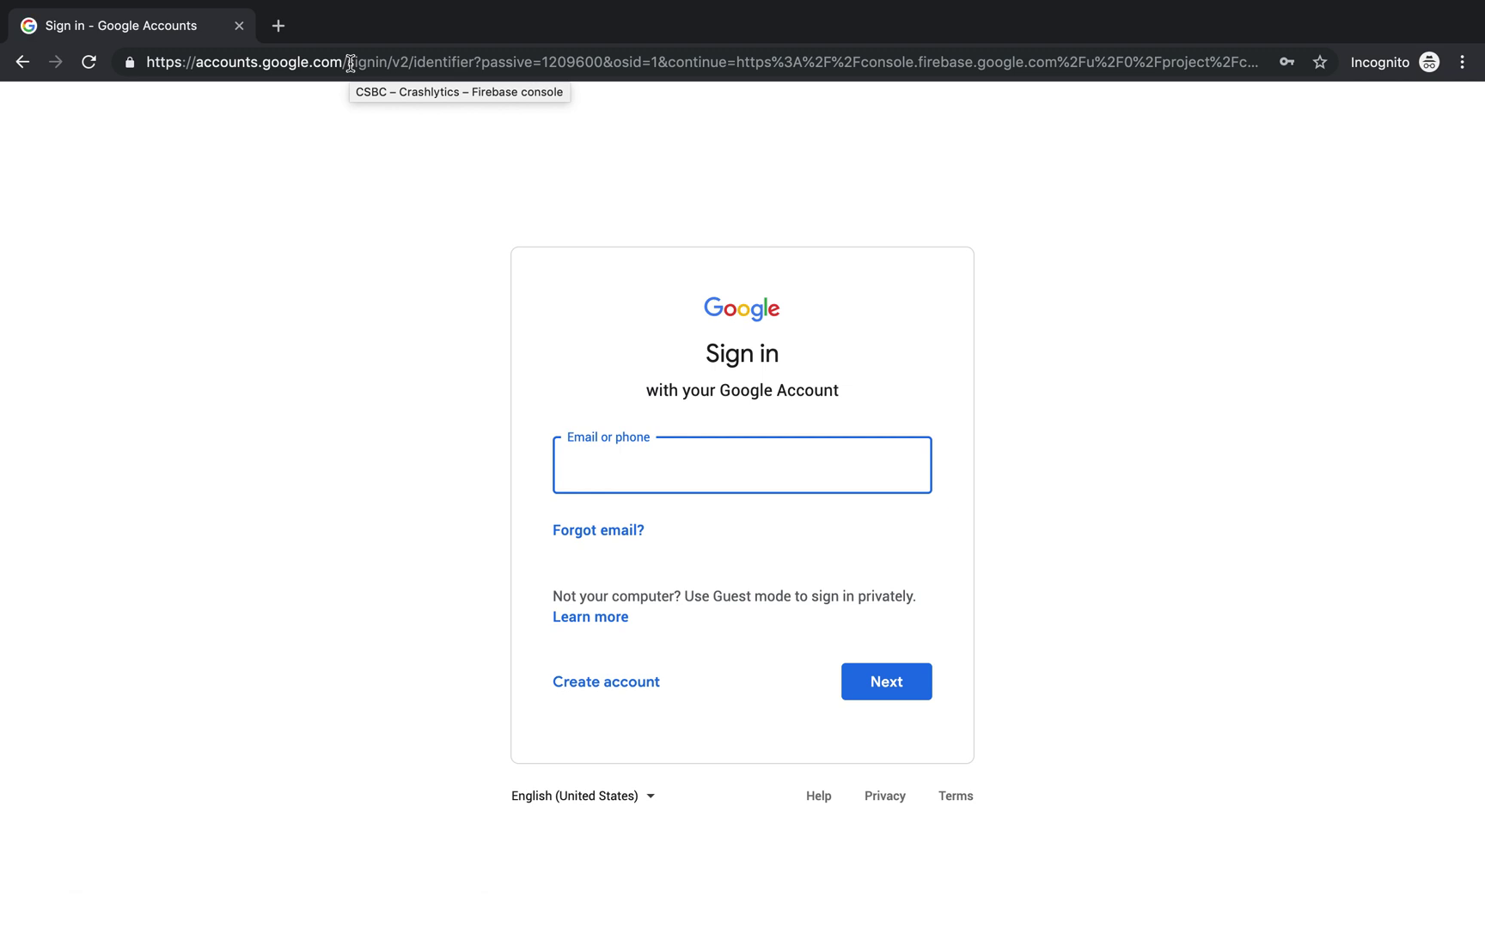
Step: Sign in to Firebase with the saved Google account e-mail and password
left_click(626, 514)
left_click(878, 685)
key("ctrl+v")
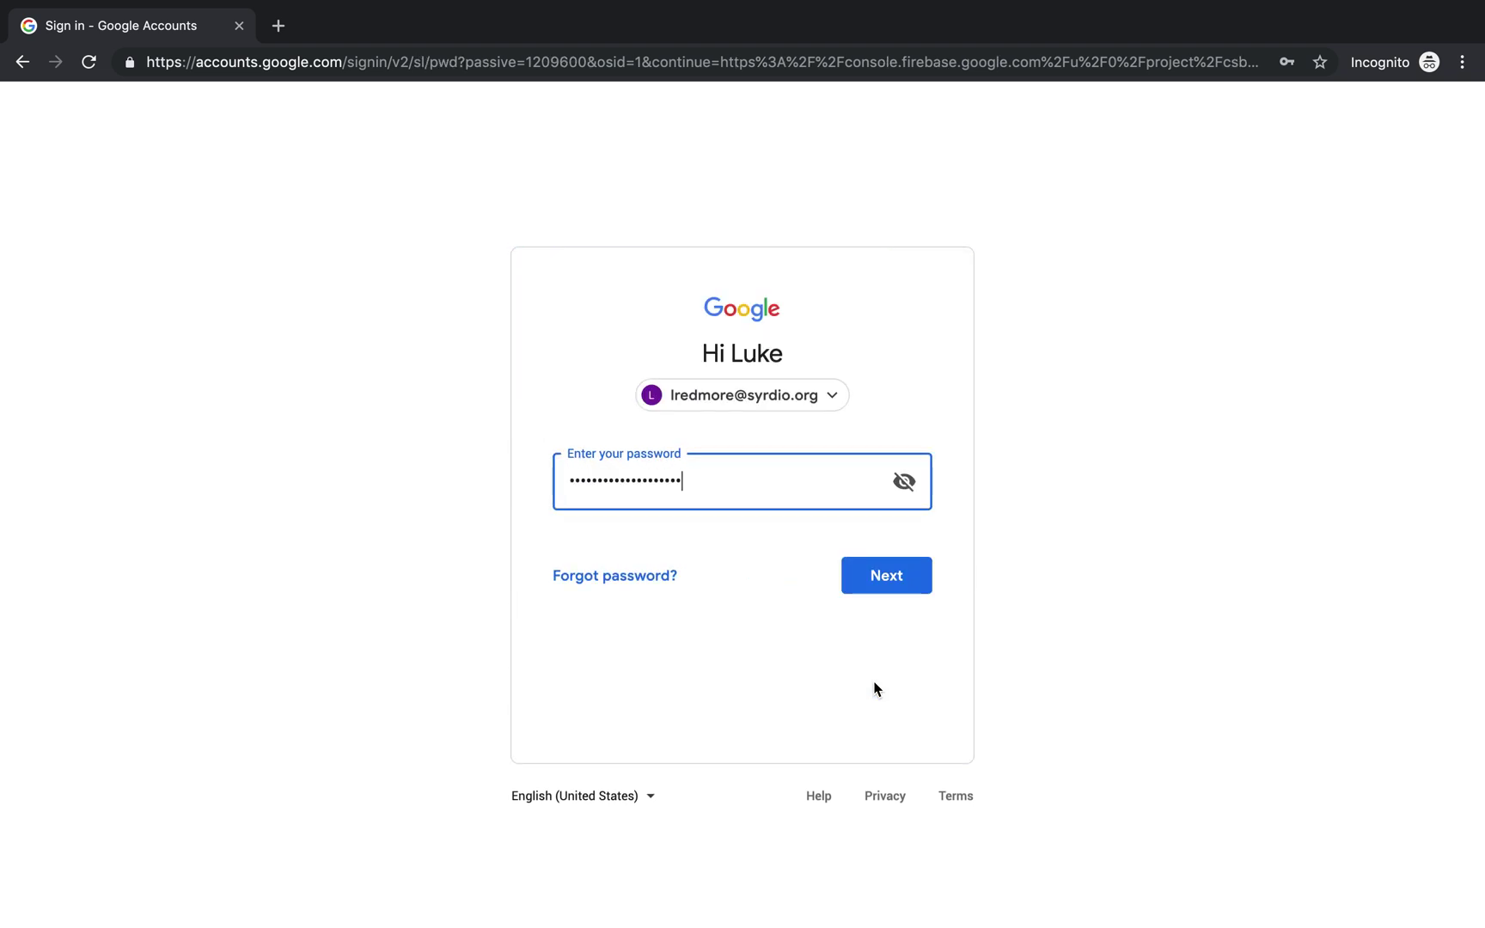
left_click(893, 580)
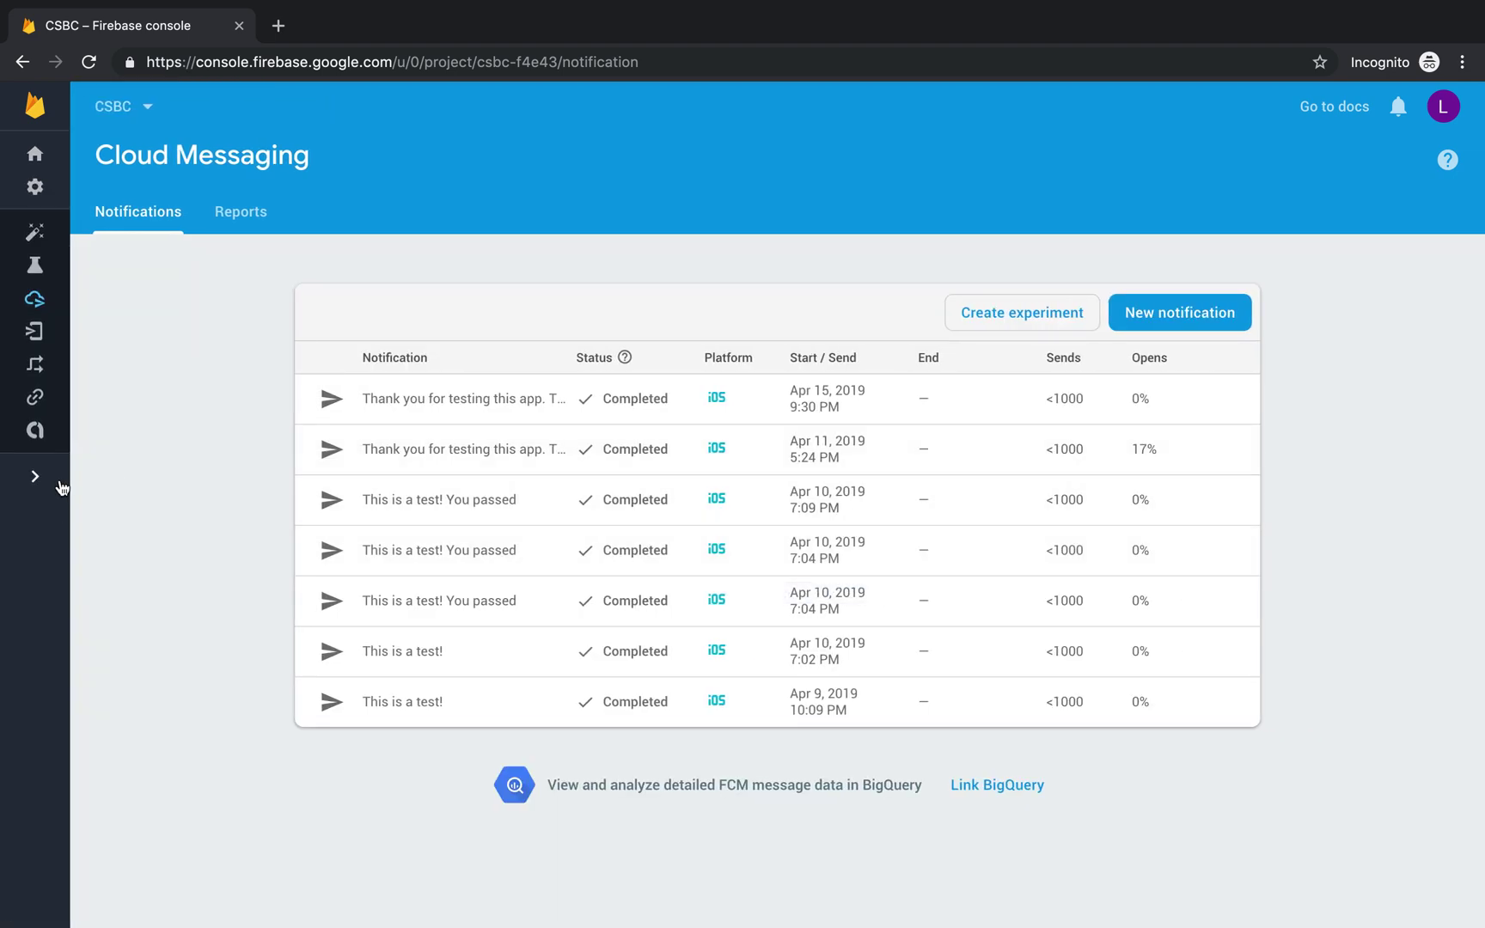
Step: Expand the console sidebar and begin a new Cloud Messaging notification
left_click(60, 487)
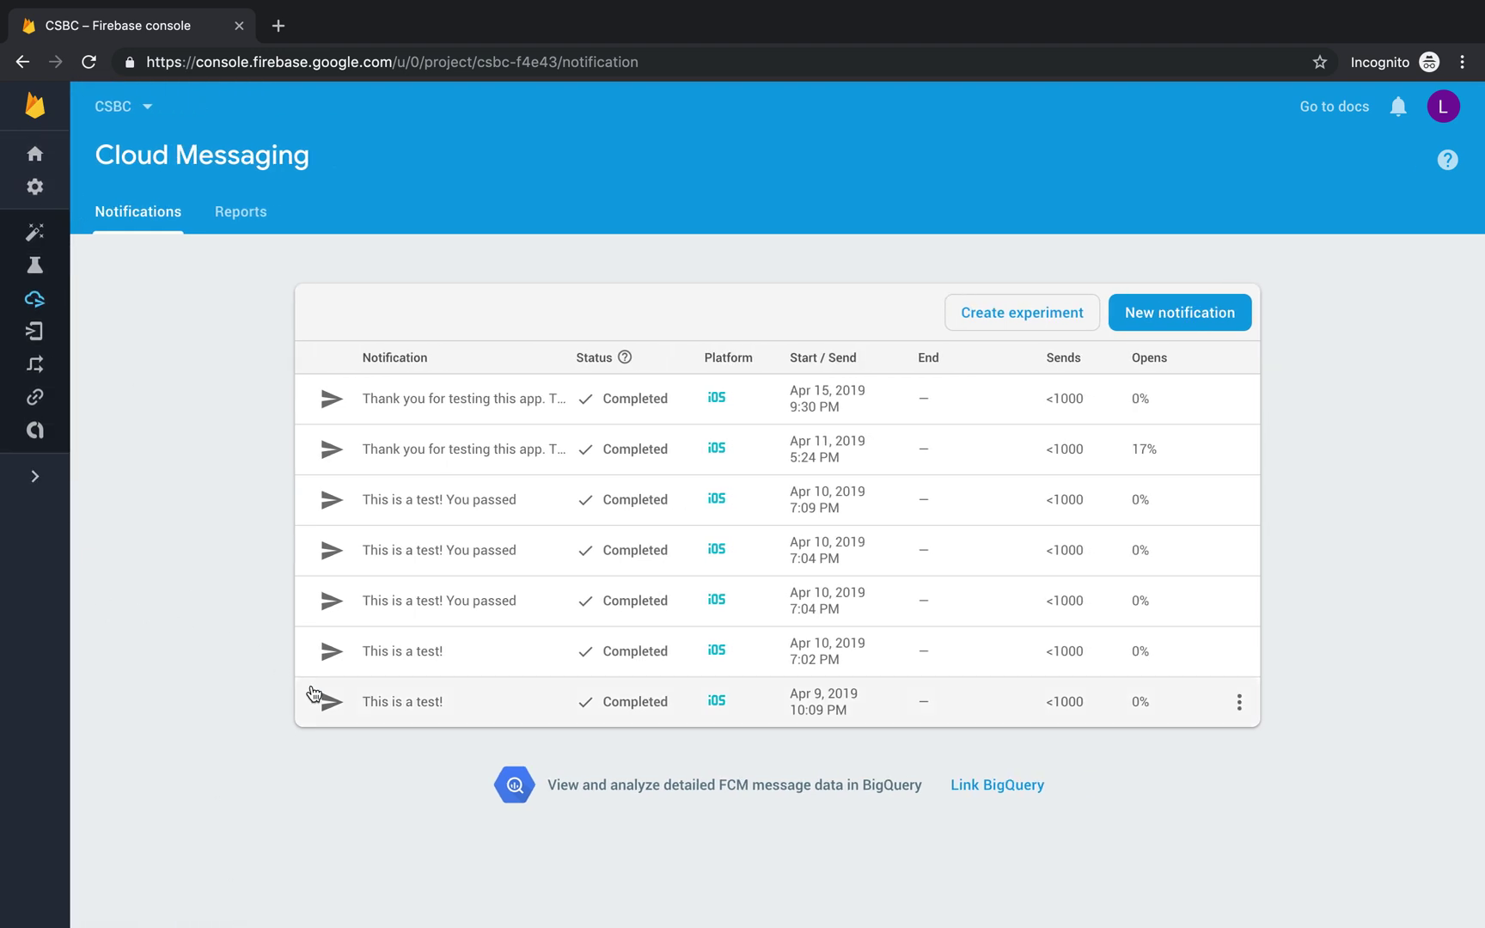
left_click(1215, 314)
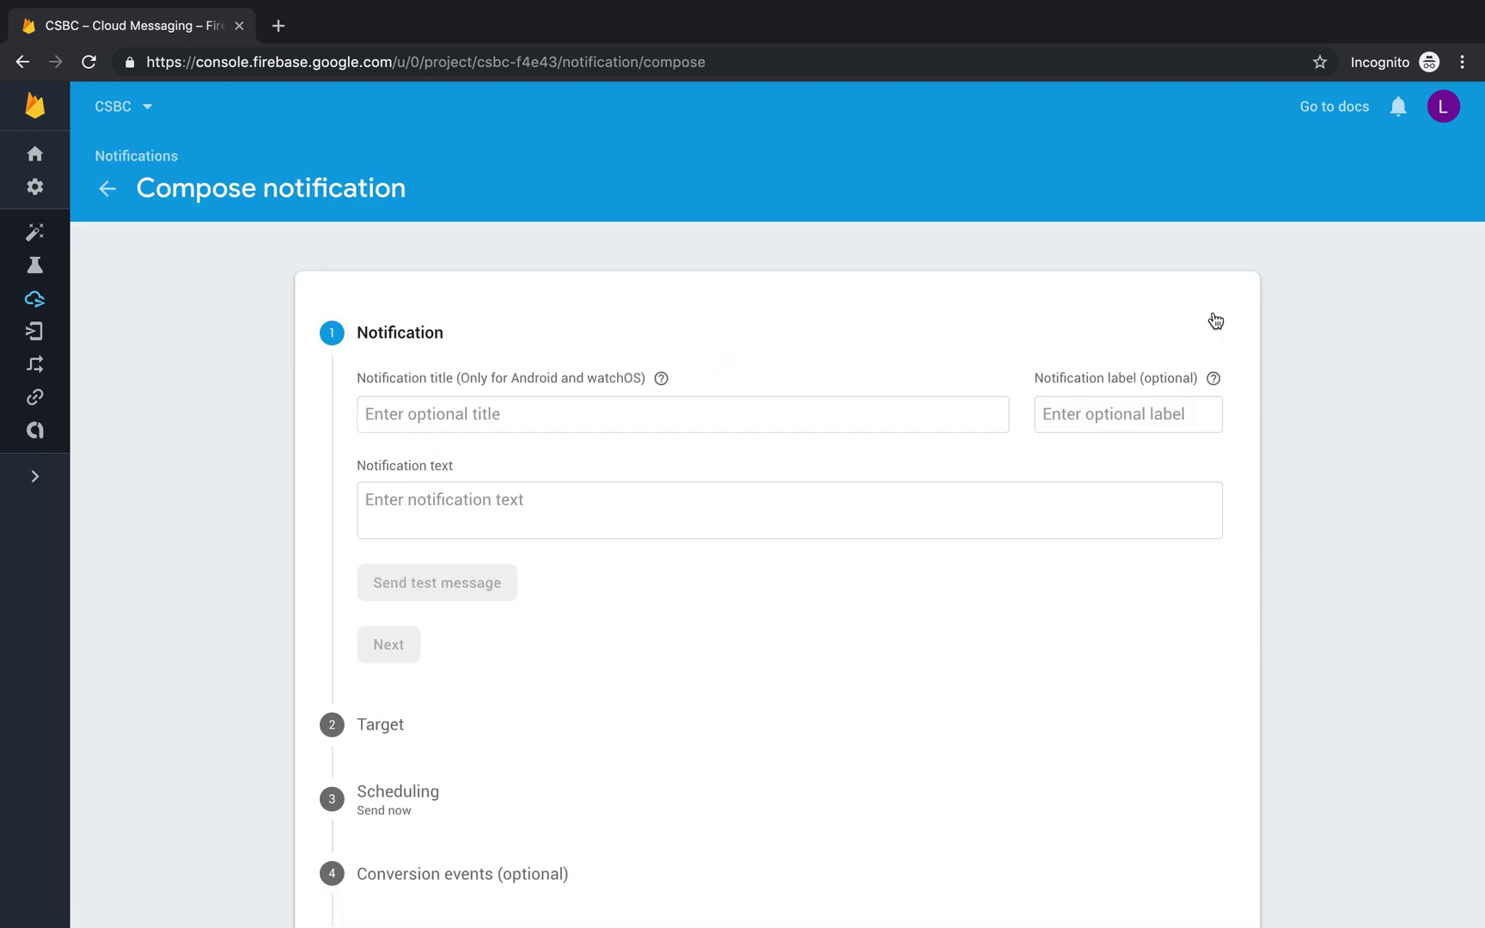
Step: Enter title 'St. James School' and text 'This is a notification!', then proceed to targeting
left_click(873, 404)
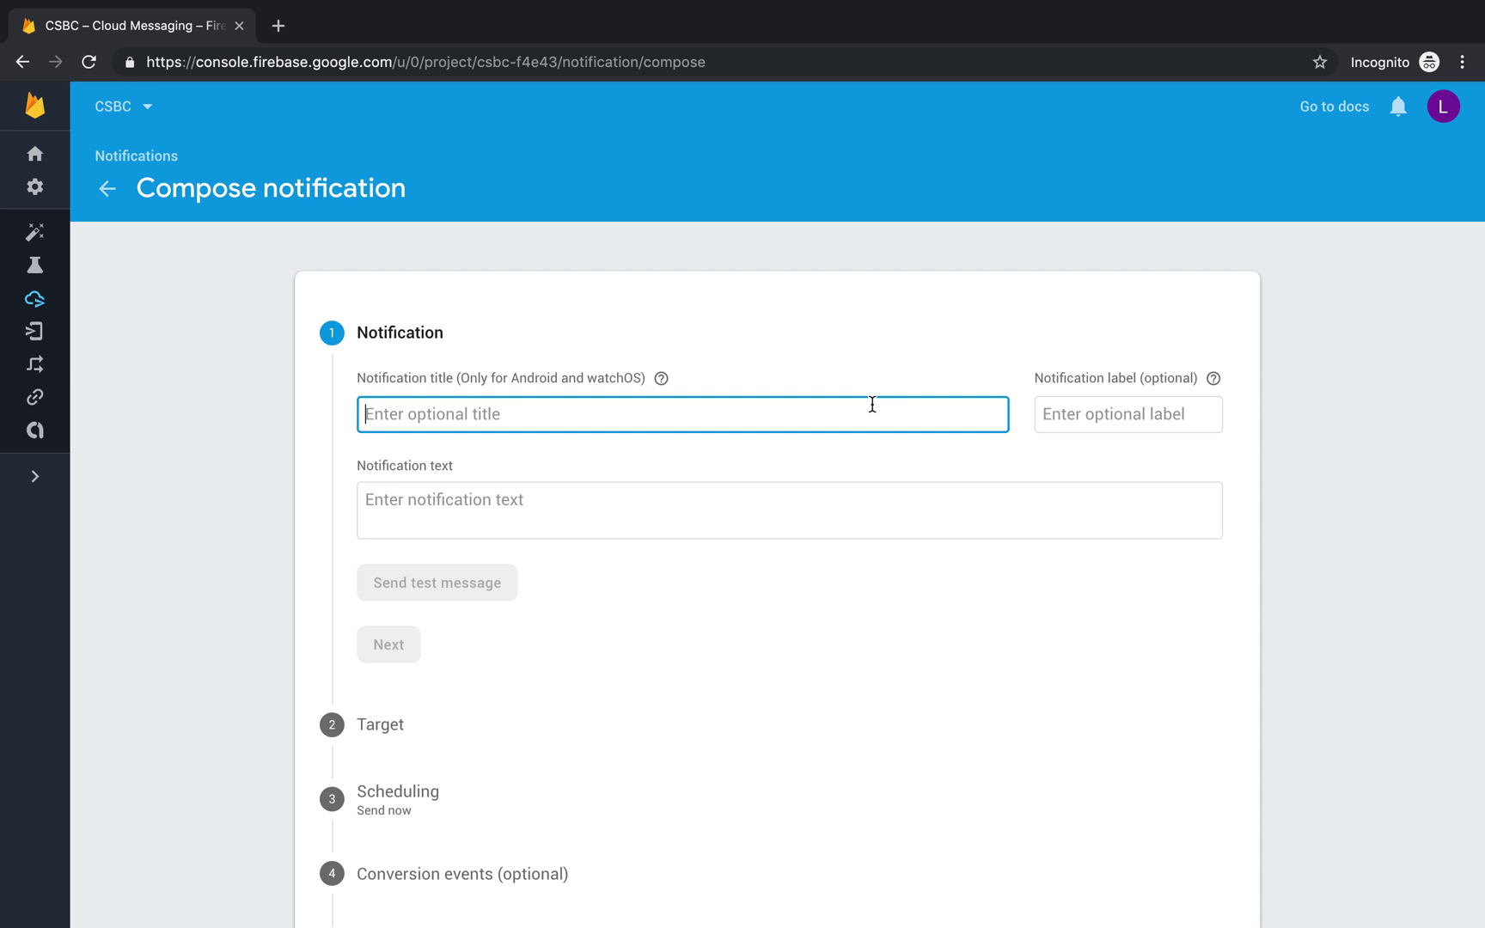
type("St. James School")
key("Tab")
key("Tab")
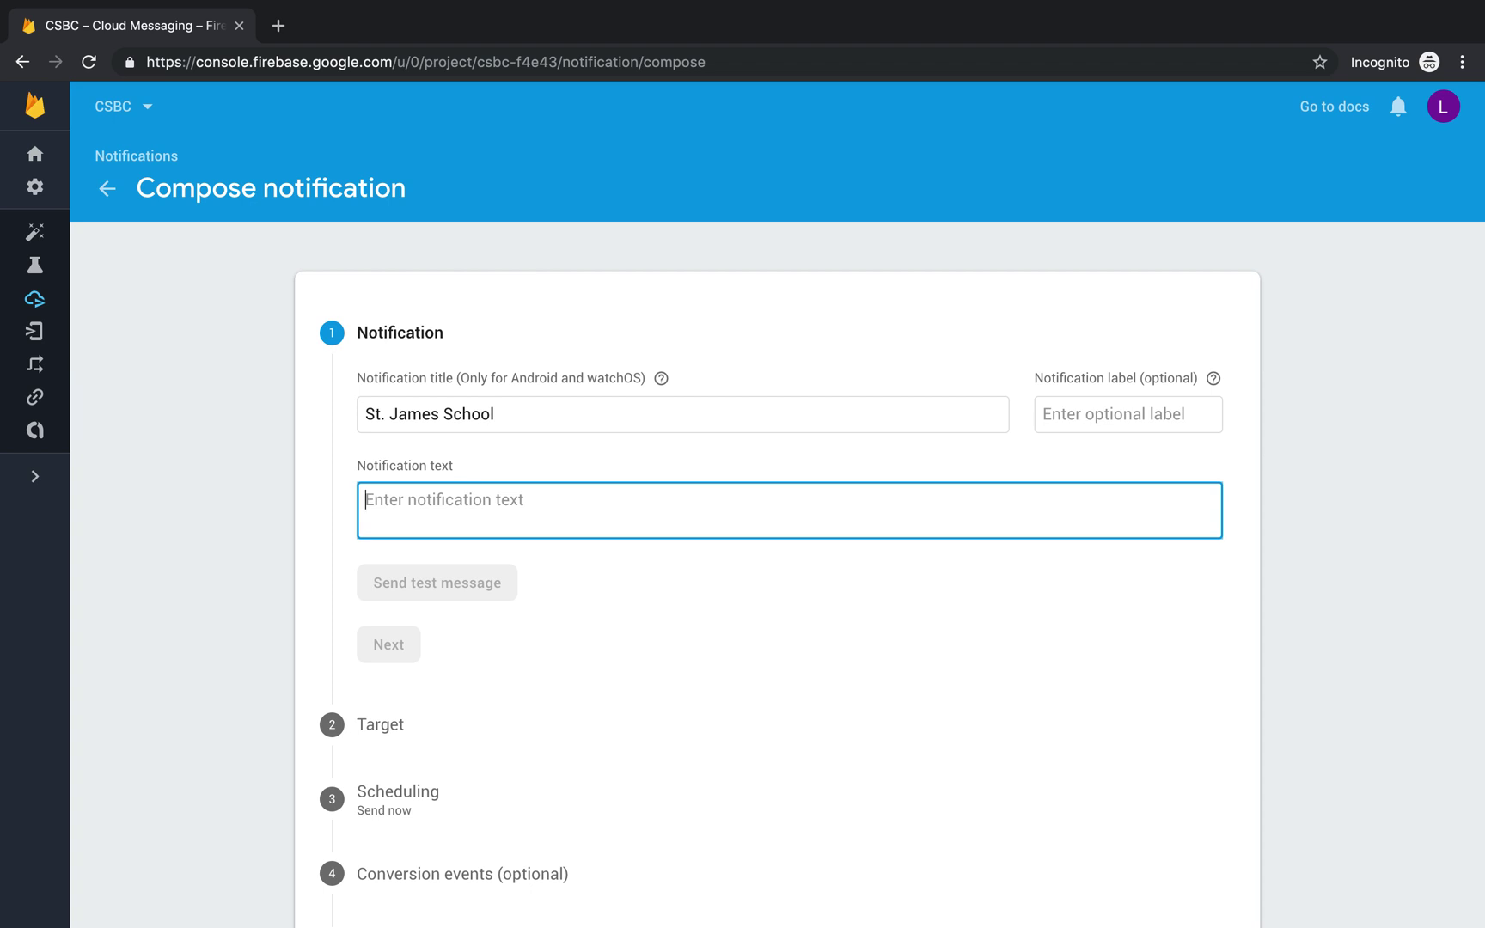
type("This is a notification!")
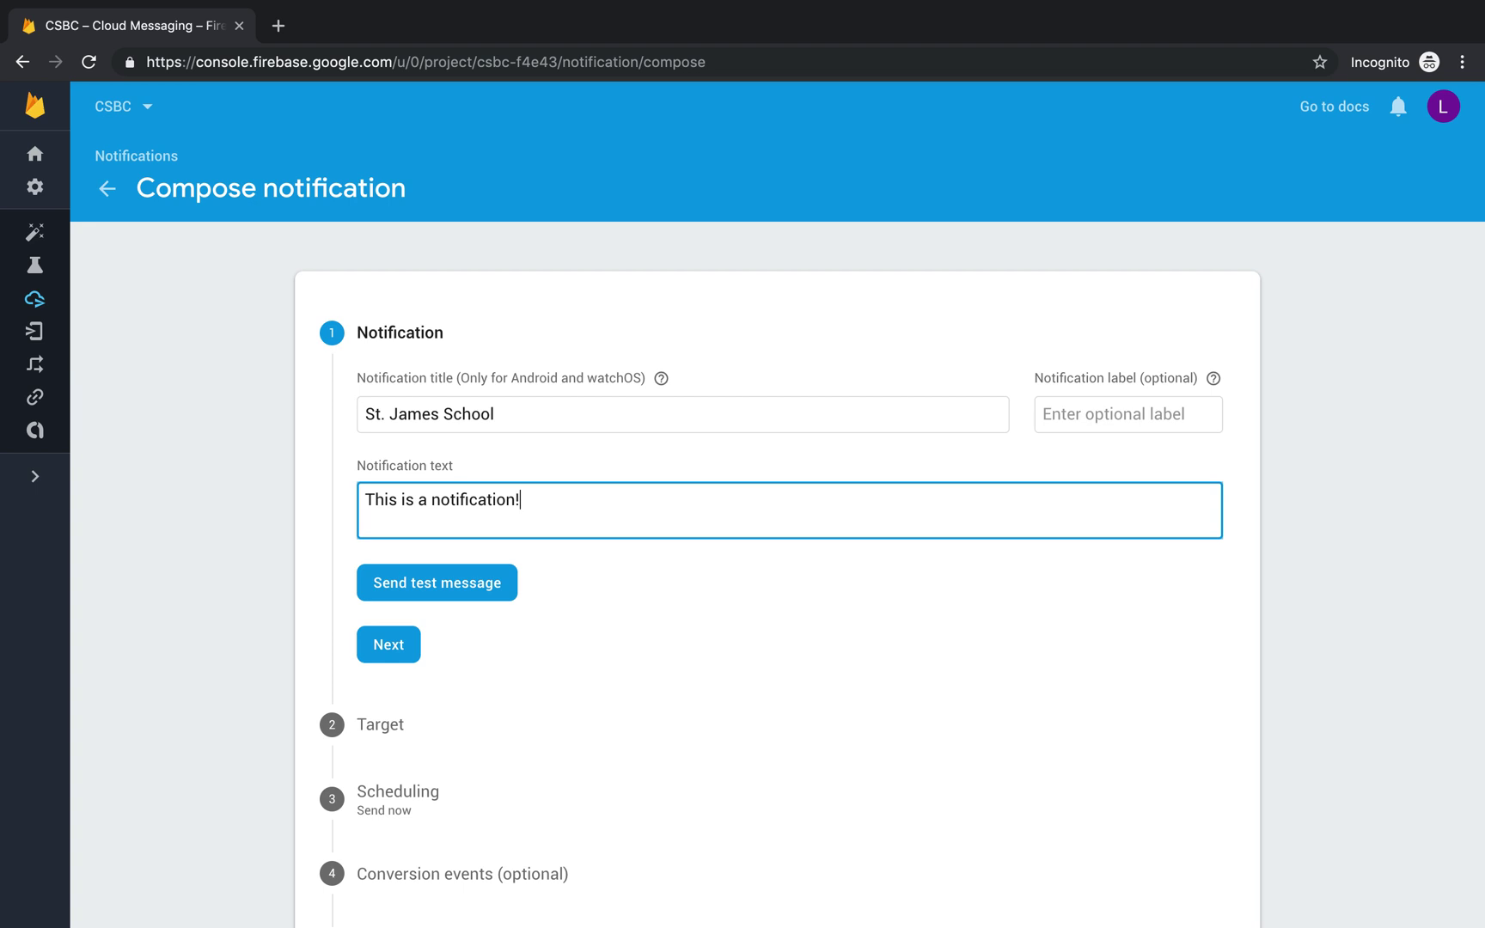
left_click(398, 653)
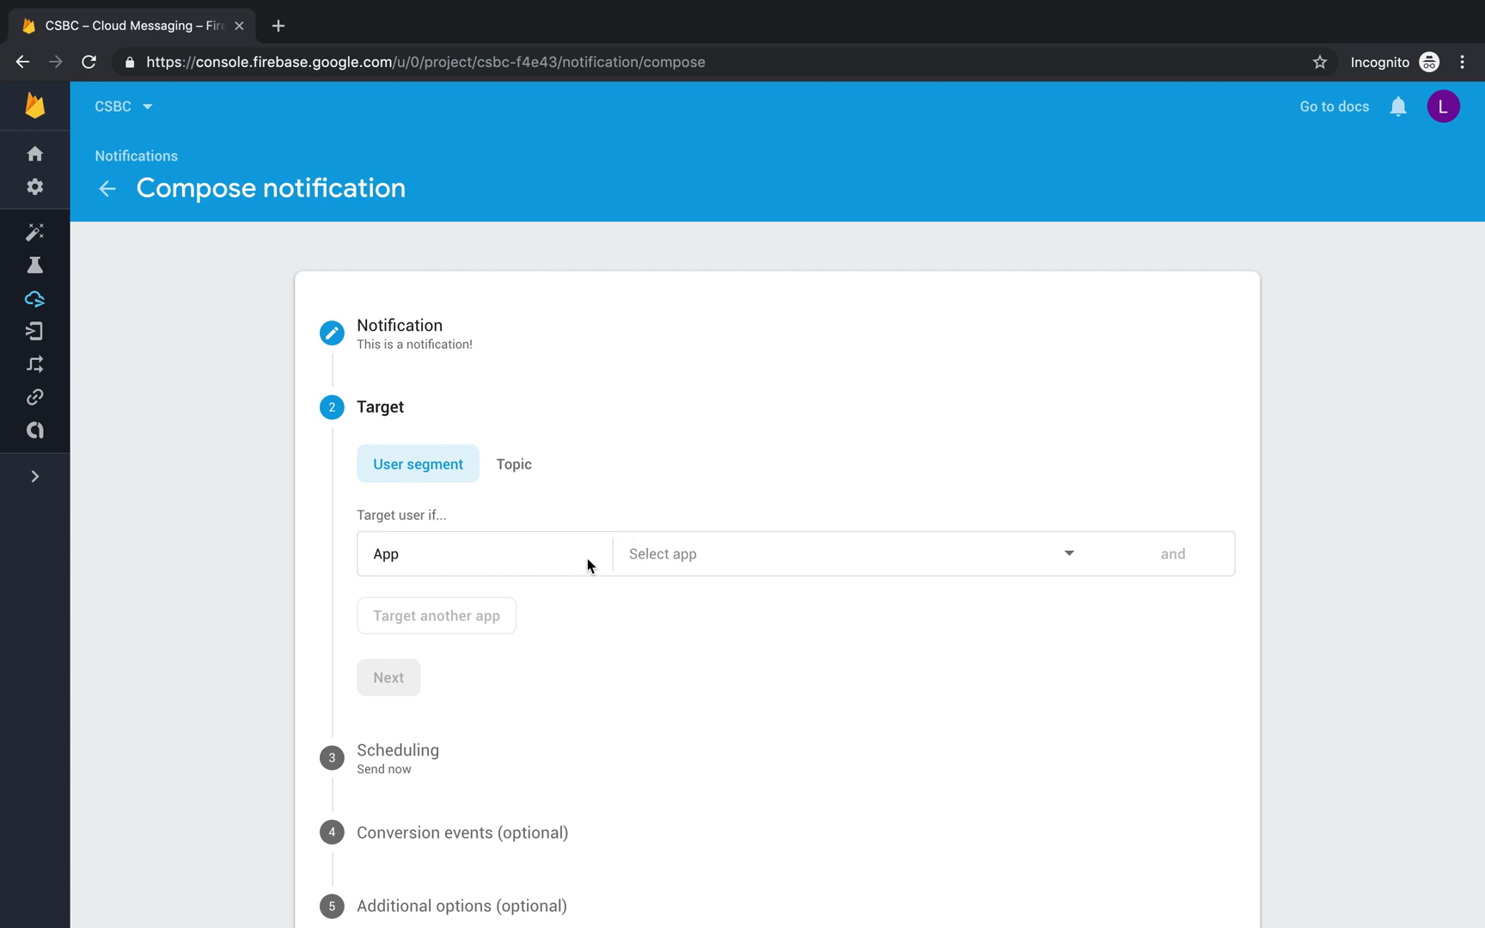
Step: Target the iOS app com.csbcsaints.CSBCapp and add an extra condition row
left_click(707, 555)
left_click(764, 557)
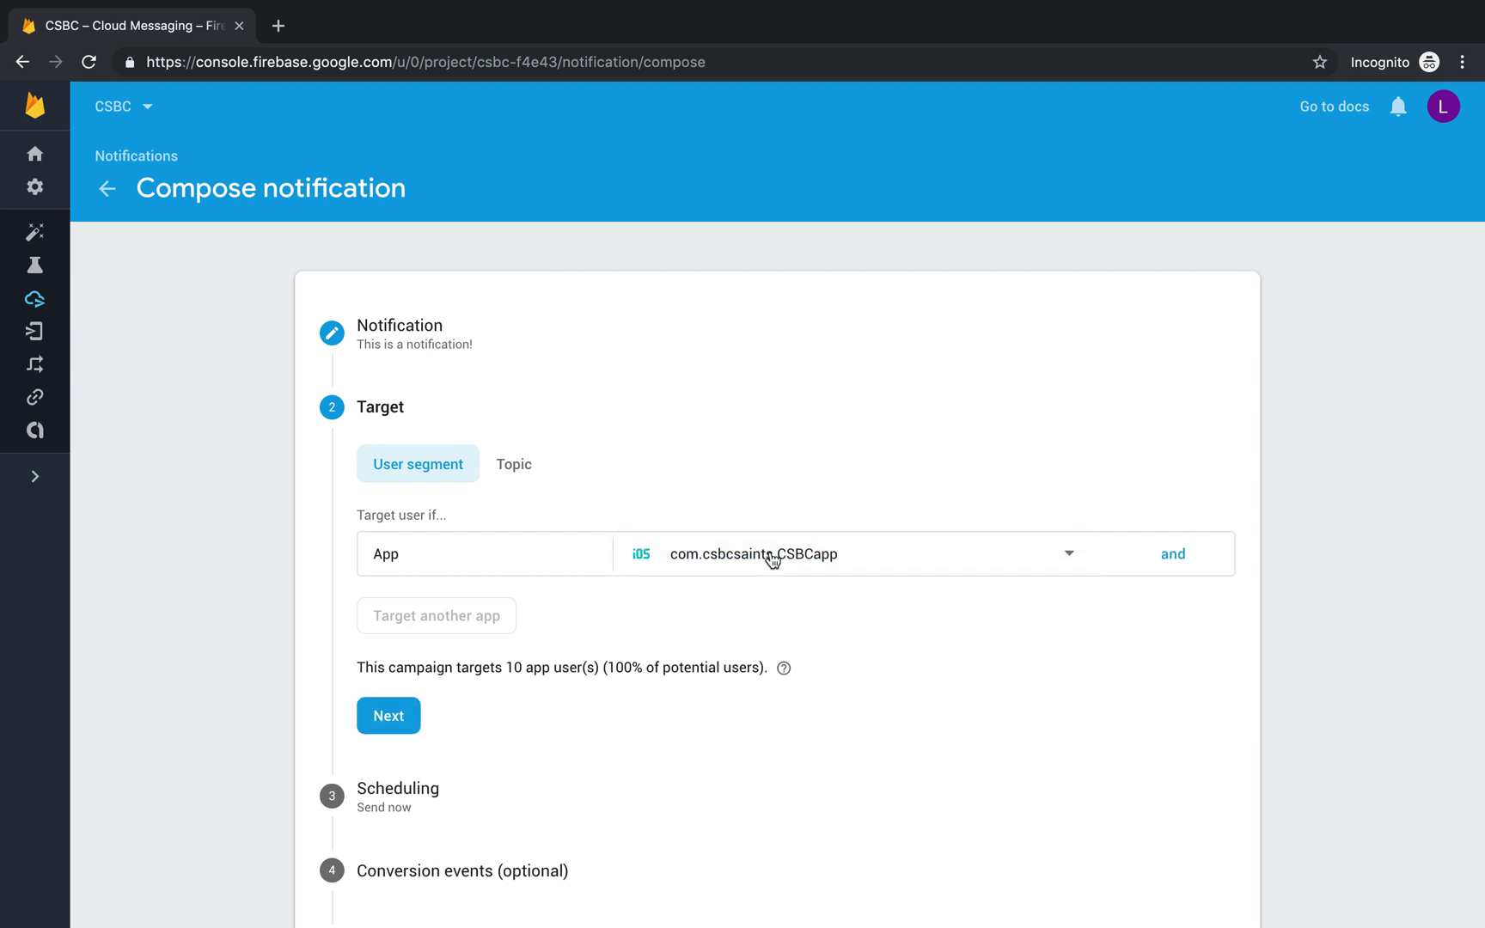
left_click(1174, 554)
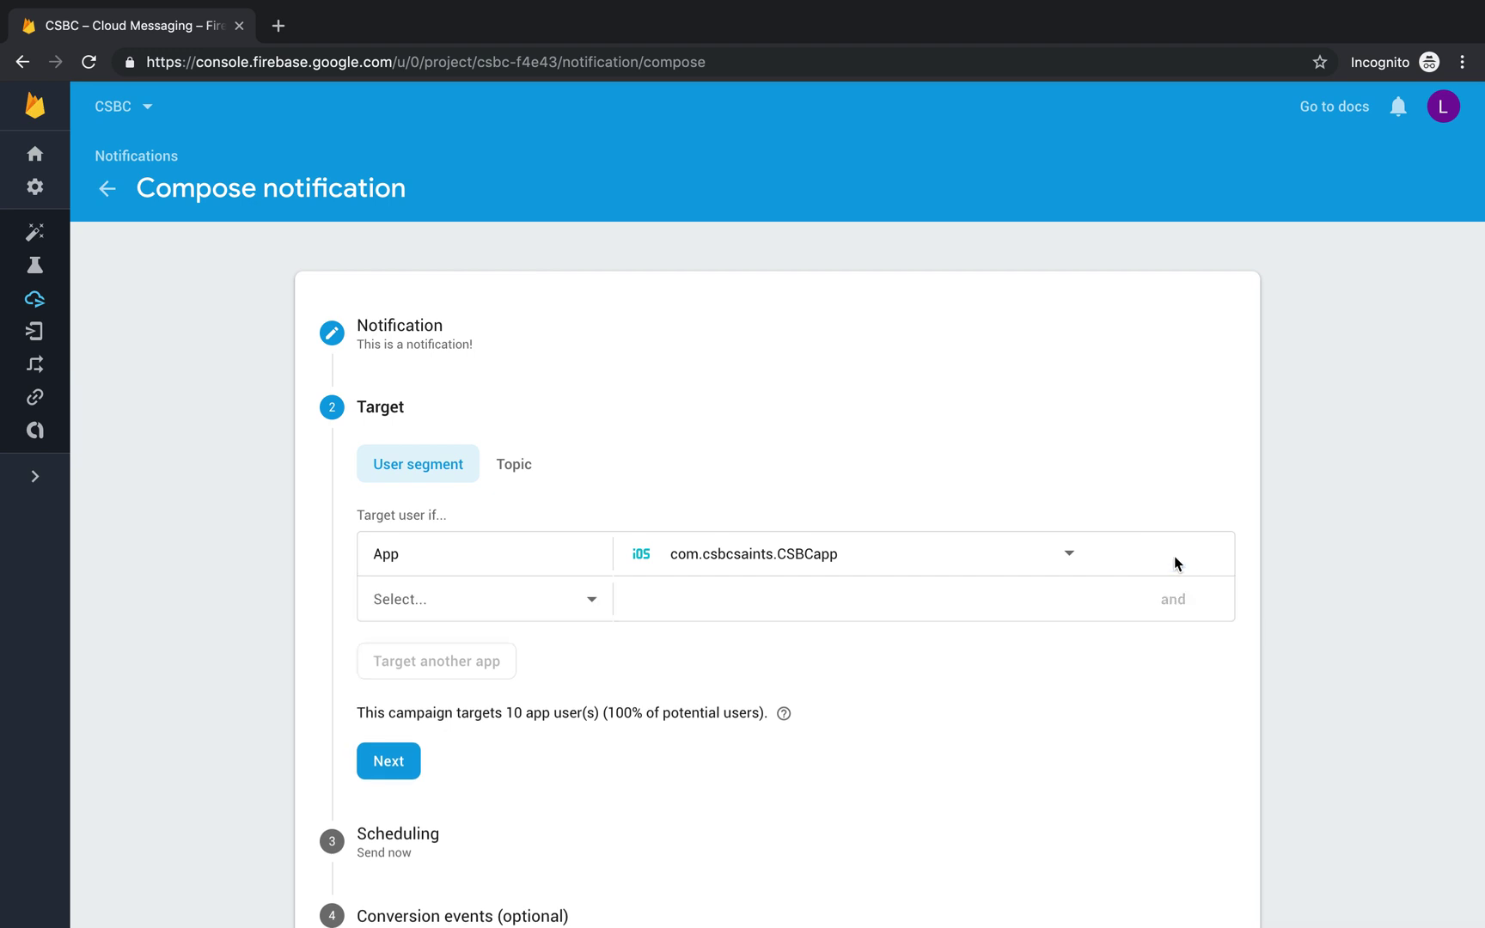
Step: Add the condition jamesNotifications contains 'true', narrowing the audience to 4 app users
left_click(502, 608)
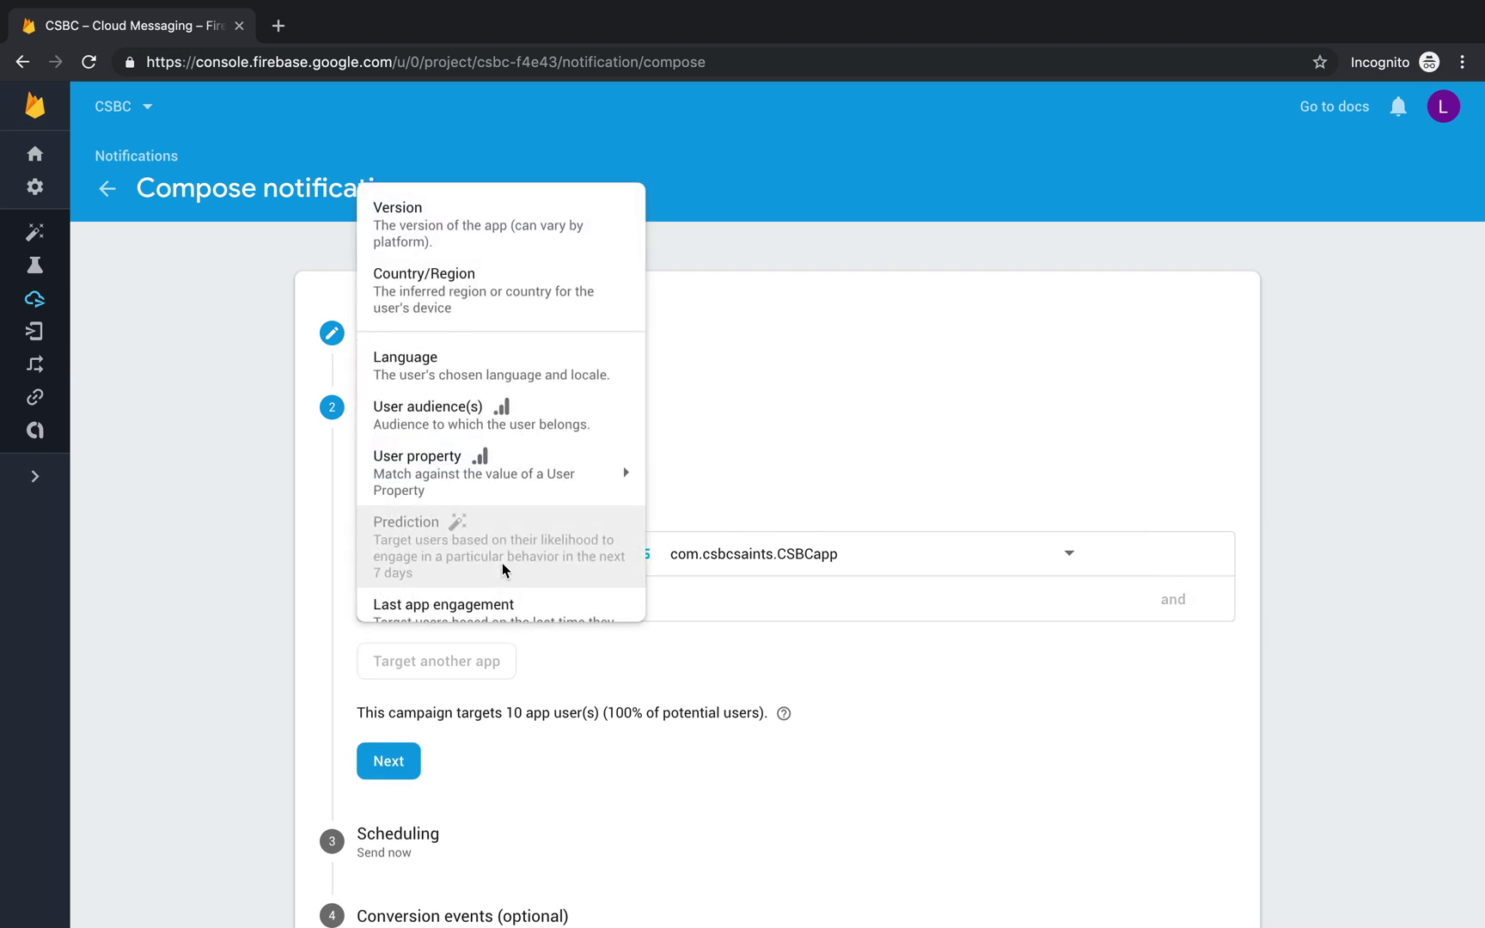
mouse_move(472, 478)
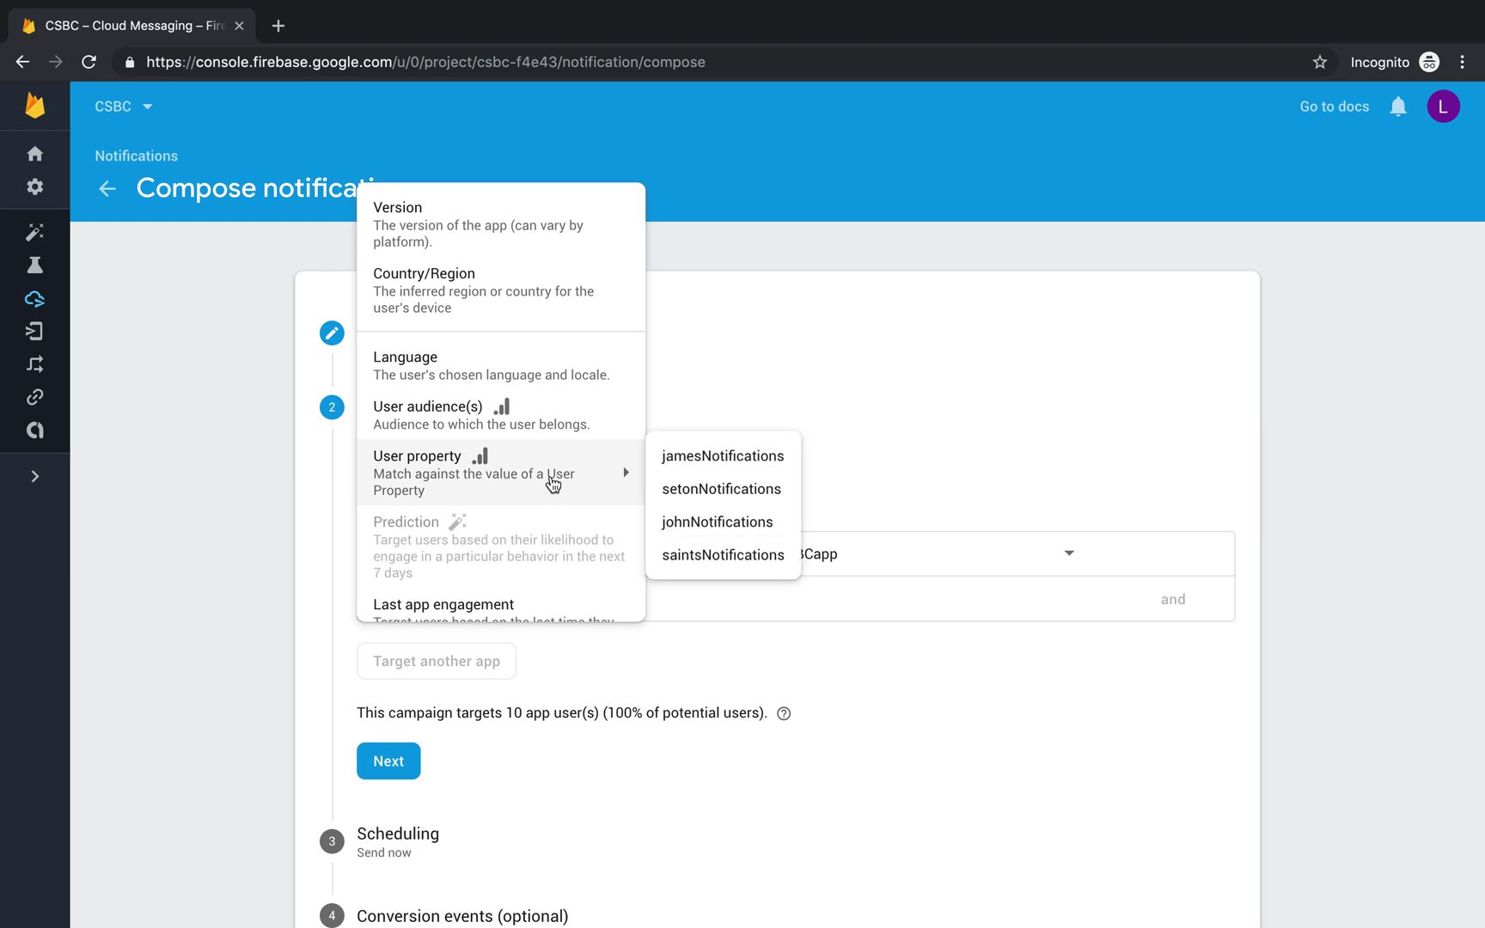
left_click(685, 465)
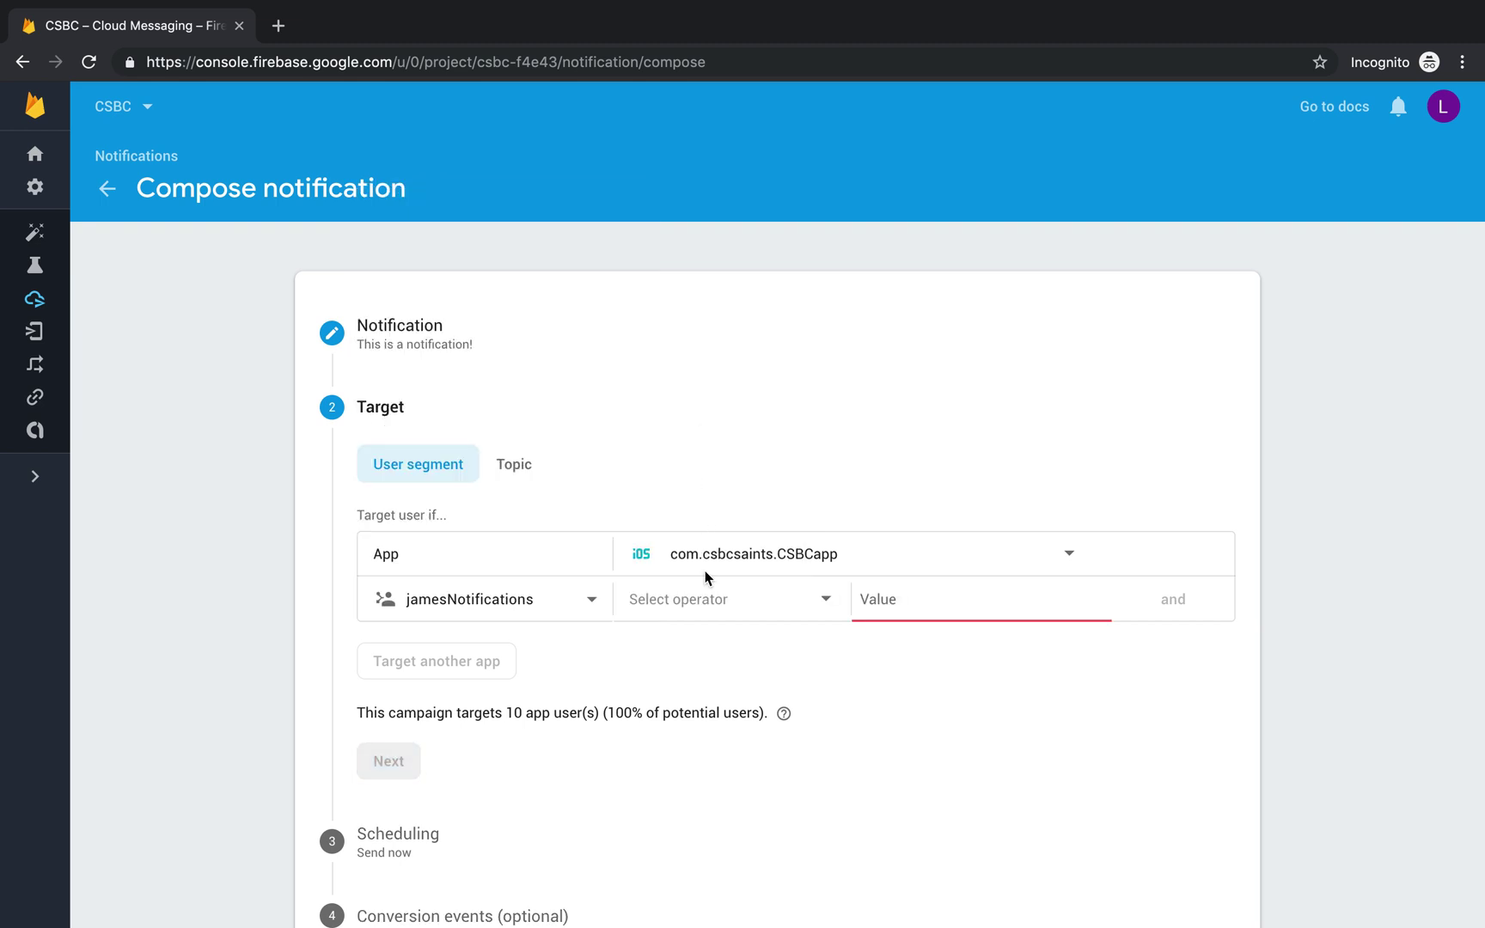
left_click(699, 609)
left_click(688, 606)
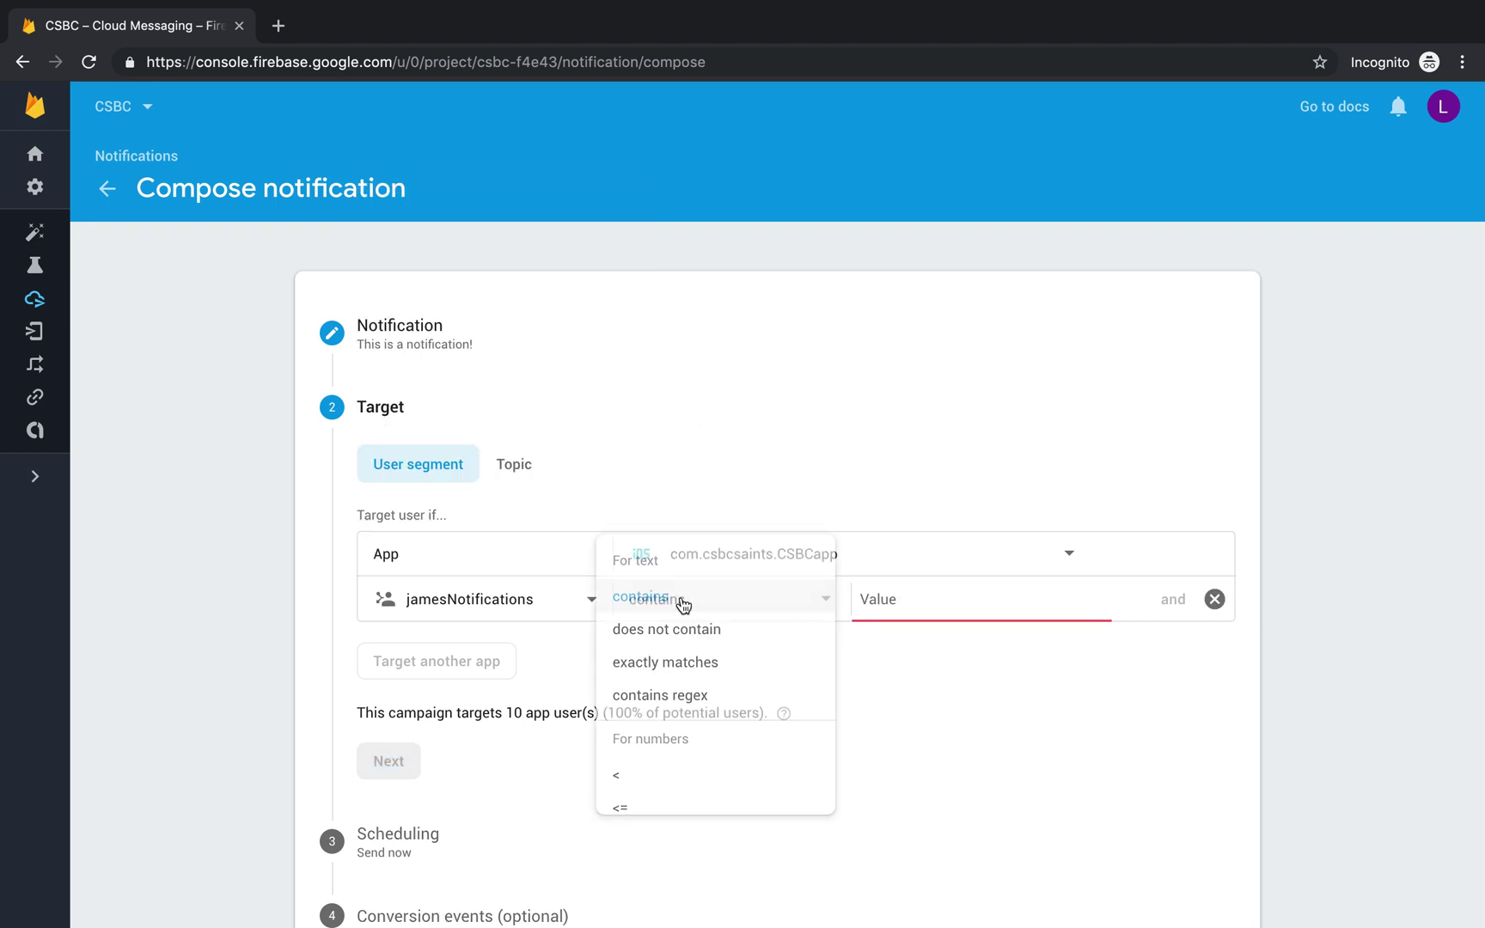
left_click(928, 597)
type("true")
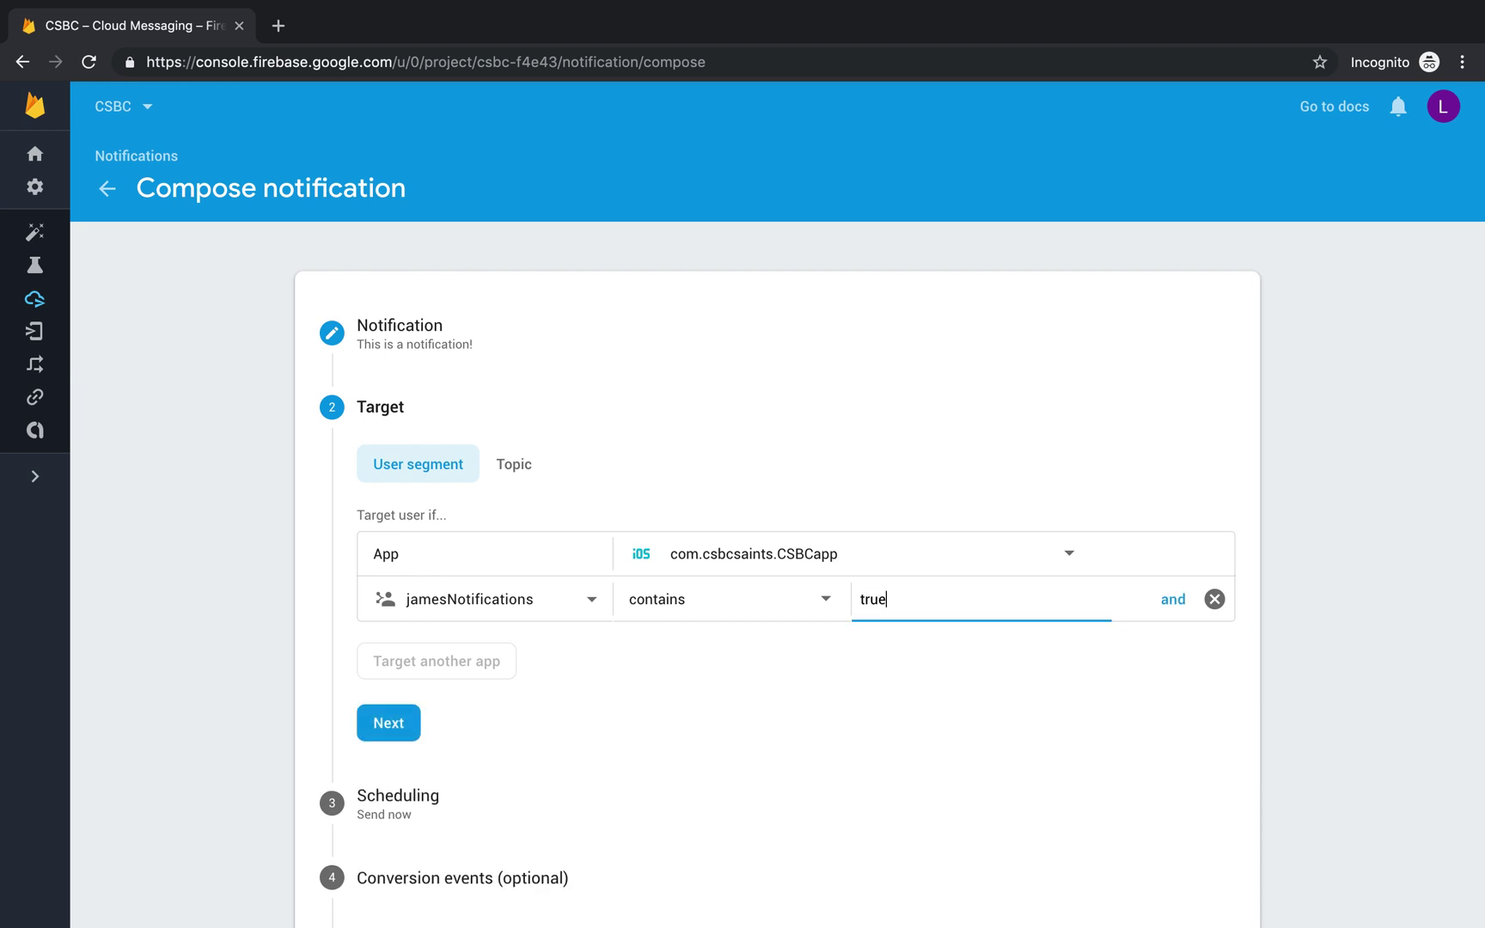
left_click(959, 696)
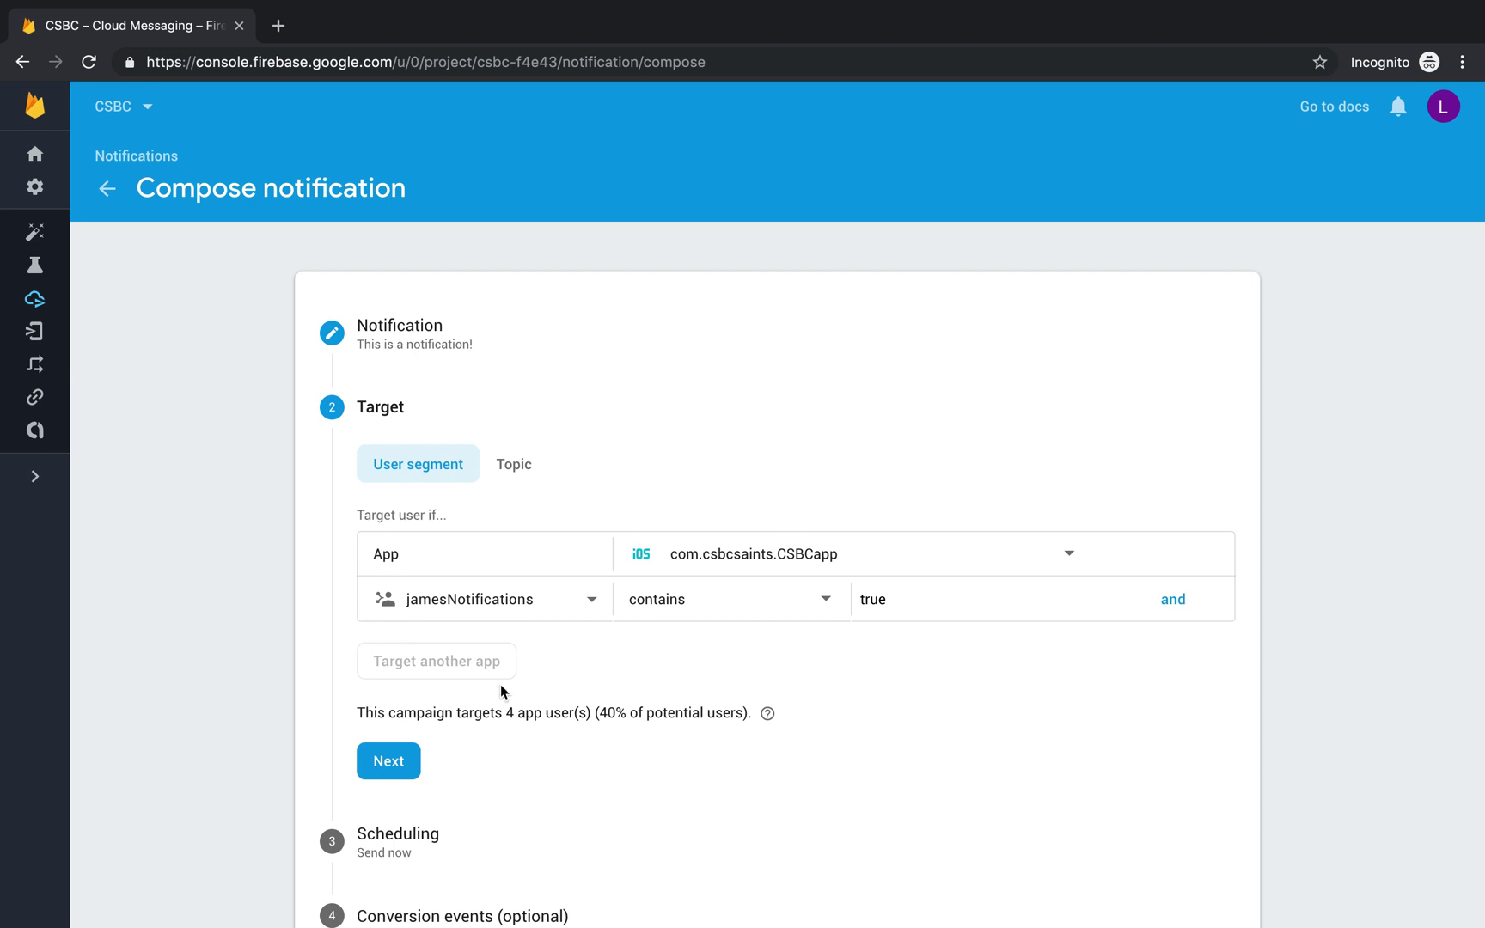
Step: Check the 4-user audience estimate and keep the jamesNotifications operator as contains
left_click_drag(360, 712, 852, 722)
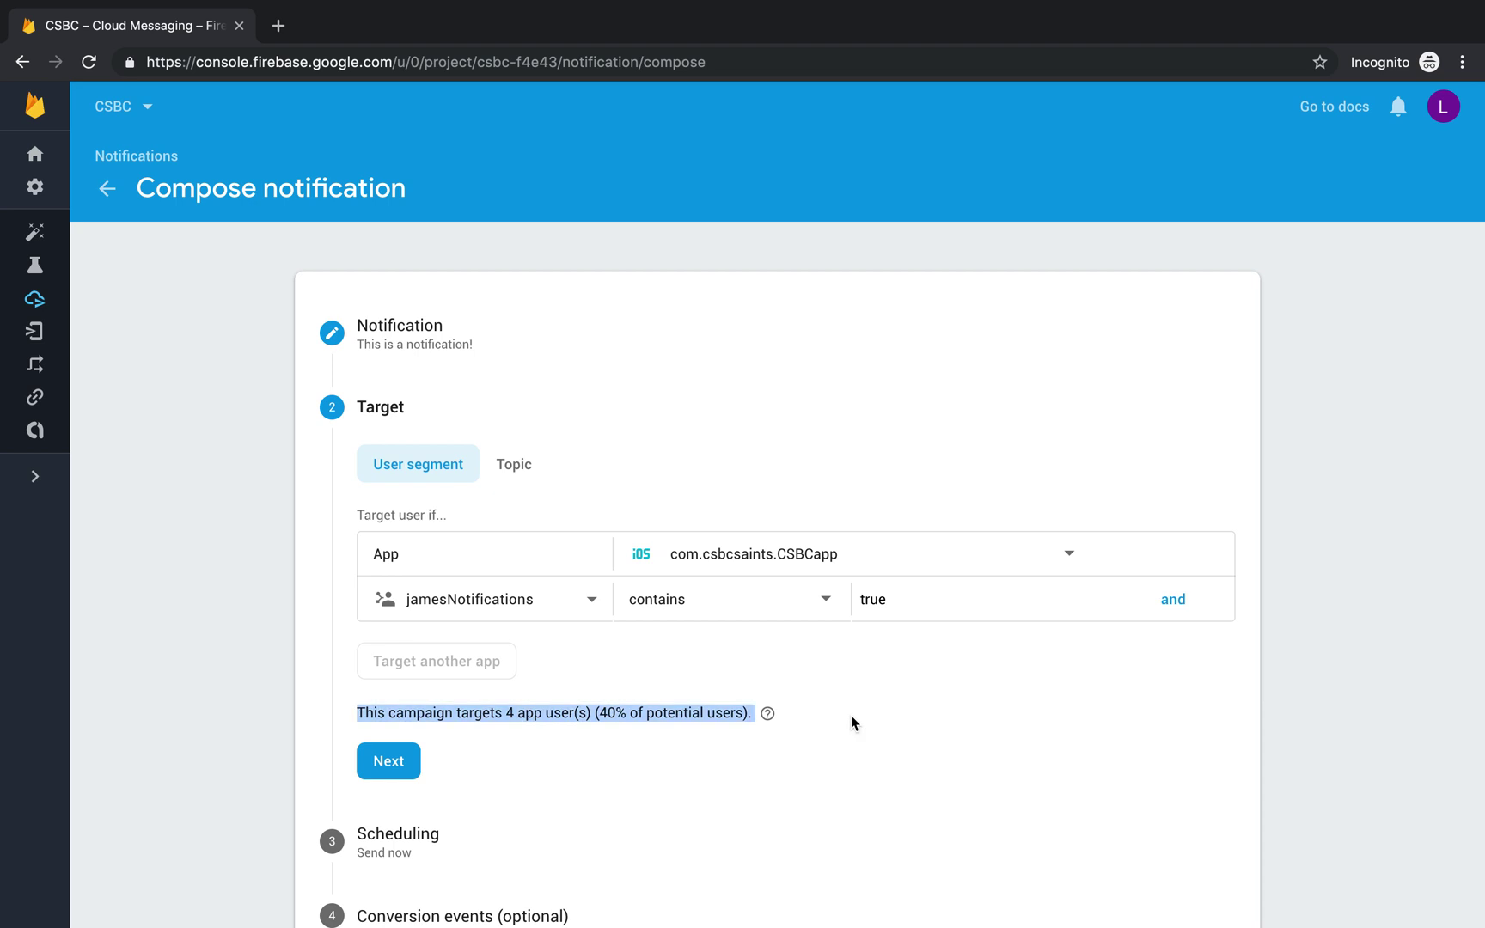
left_click(851, 715)
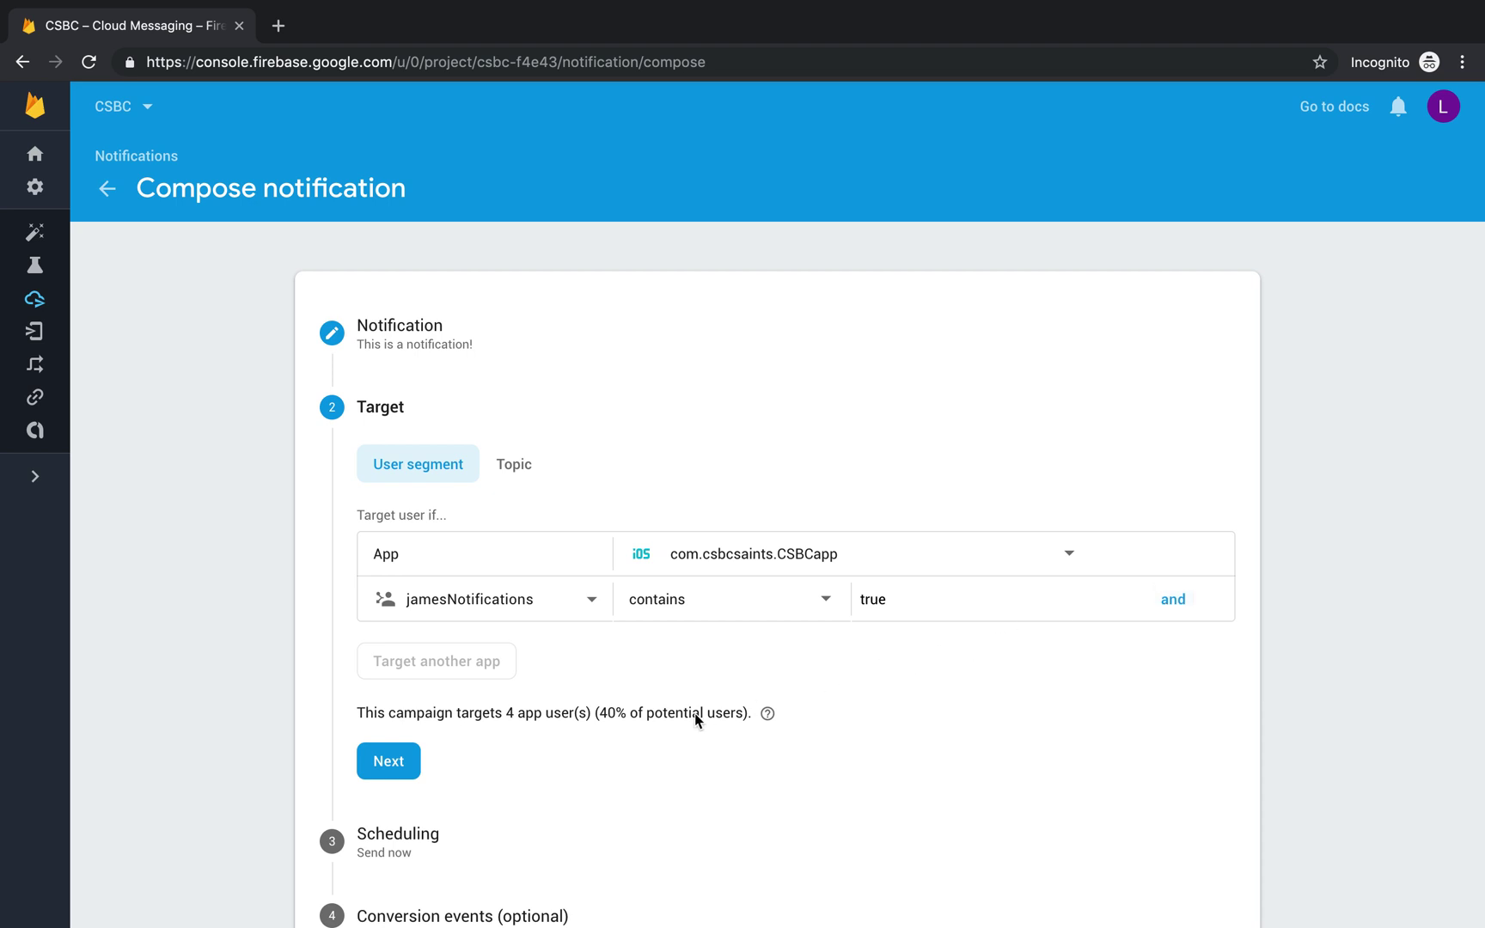
left_click_drag(356, 718, 789, 713)
left_click(789, 711)
left_click(716, 598)
left_click(714, 600)
Step: Leave the two targeting criteria unchanged and continue to the Scheduling step
left_click(455, 599)
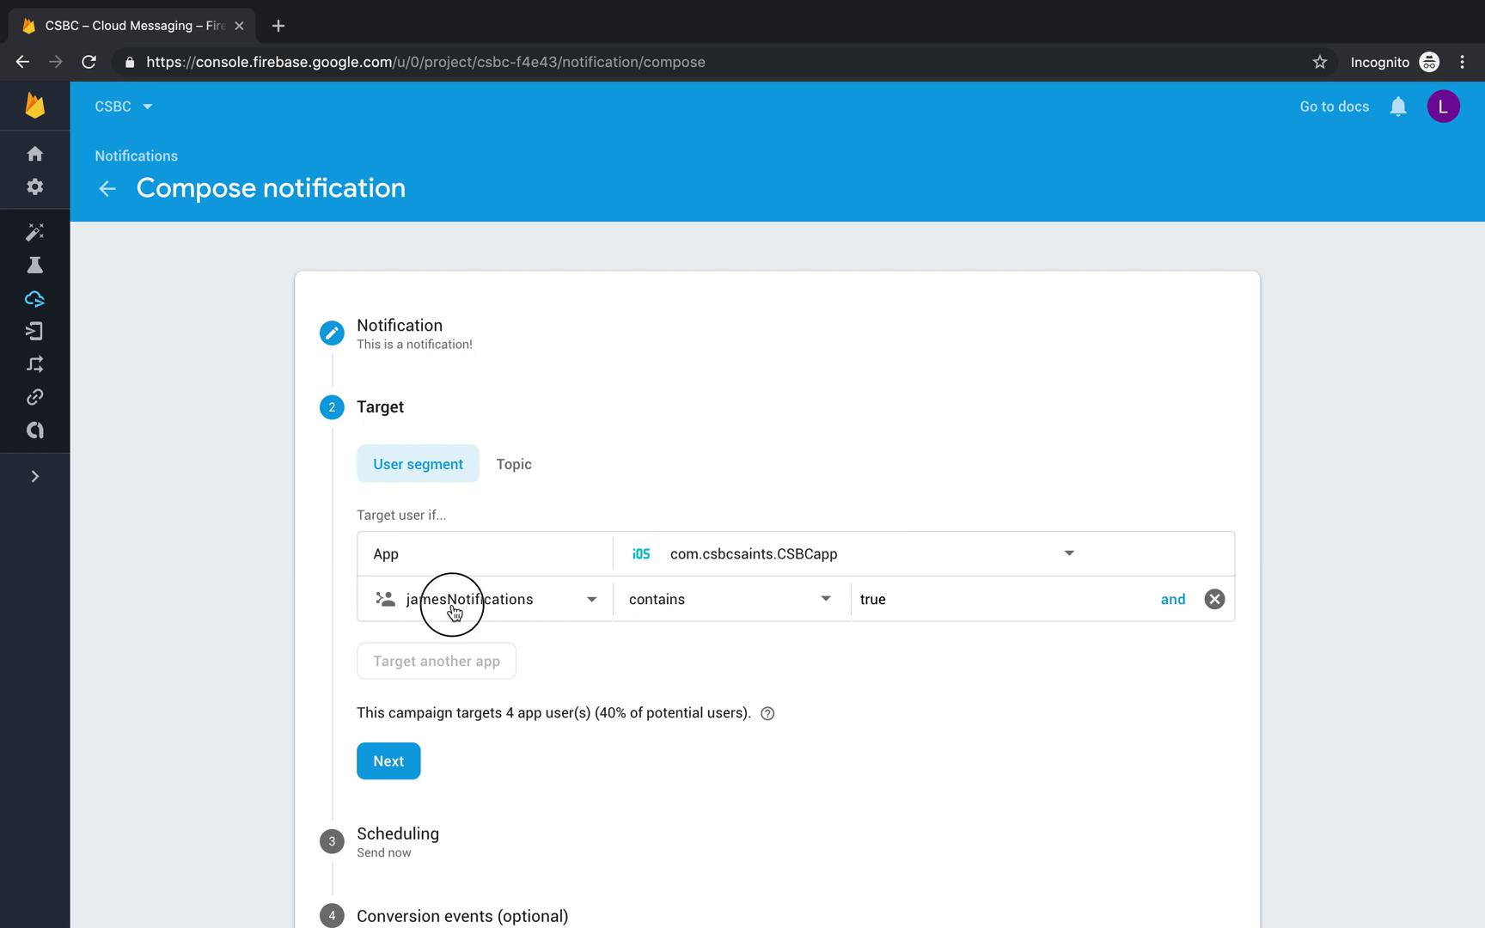
mouse_move(468, 447)
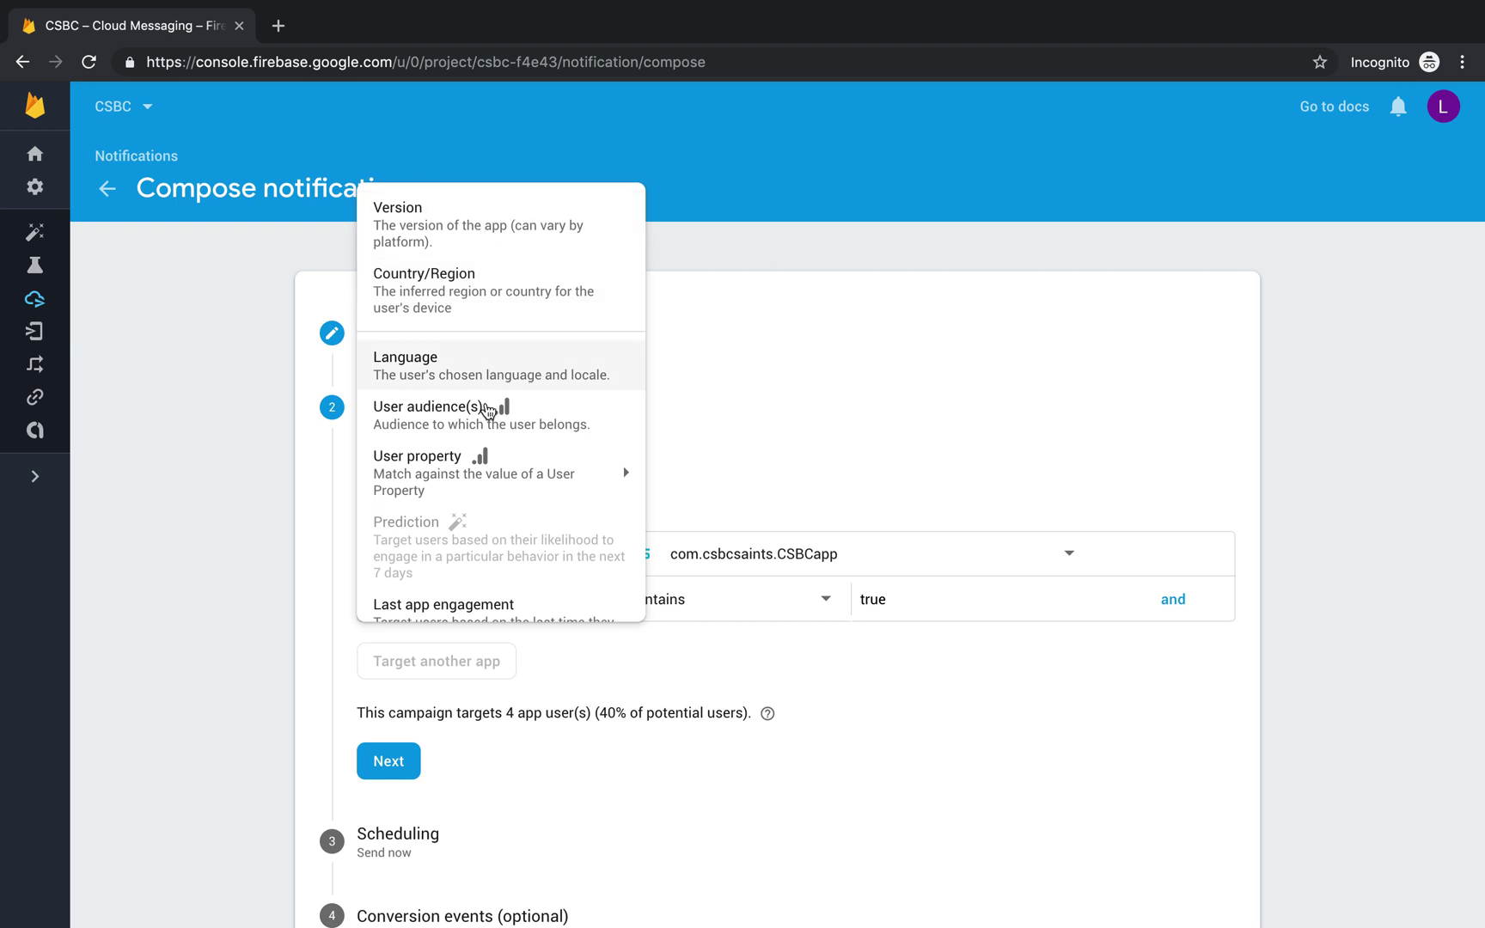
scroll(487, 473, "down", 2)
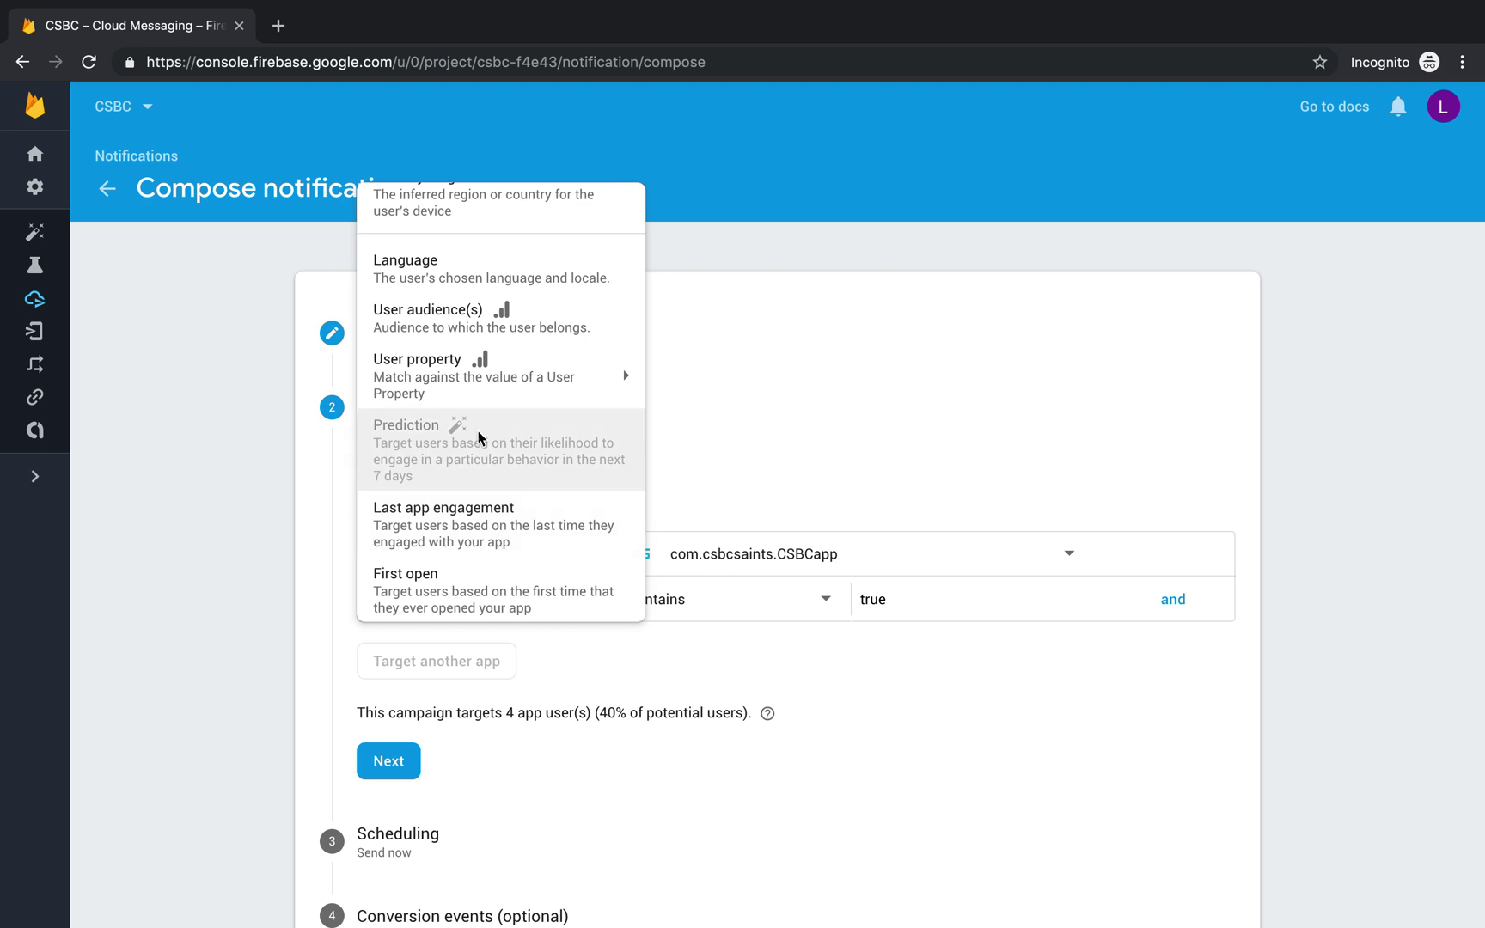
scroll(478, 430, "up", 2)
left_click(846, 675)
scroll(577, 625, "down", 2)
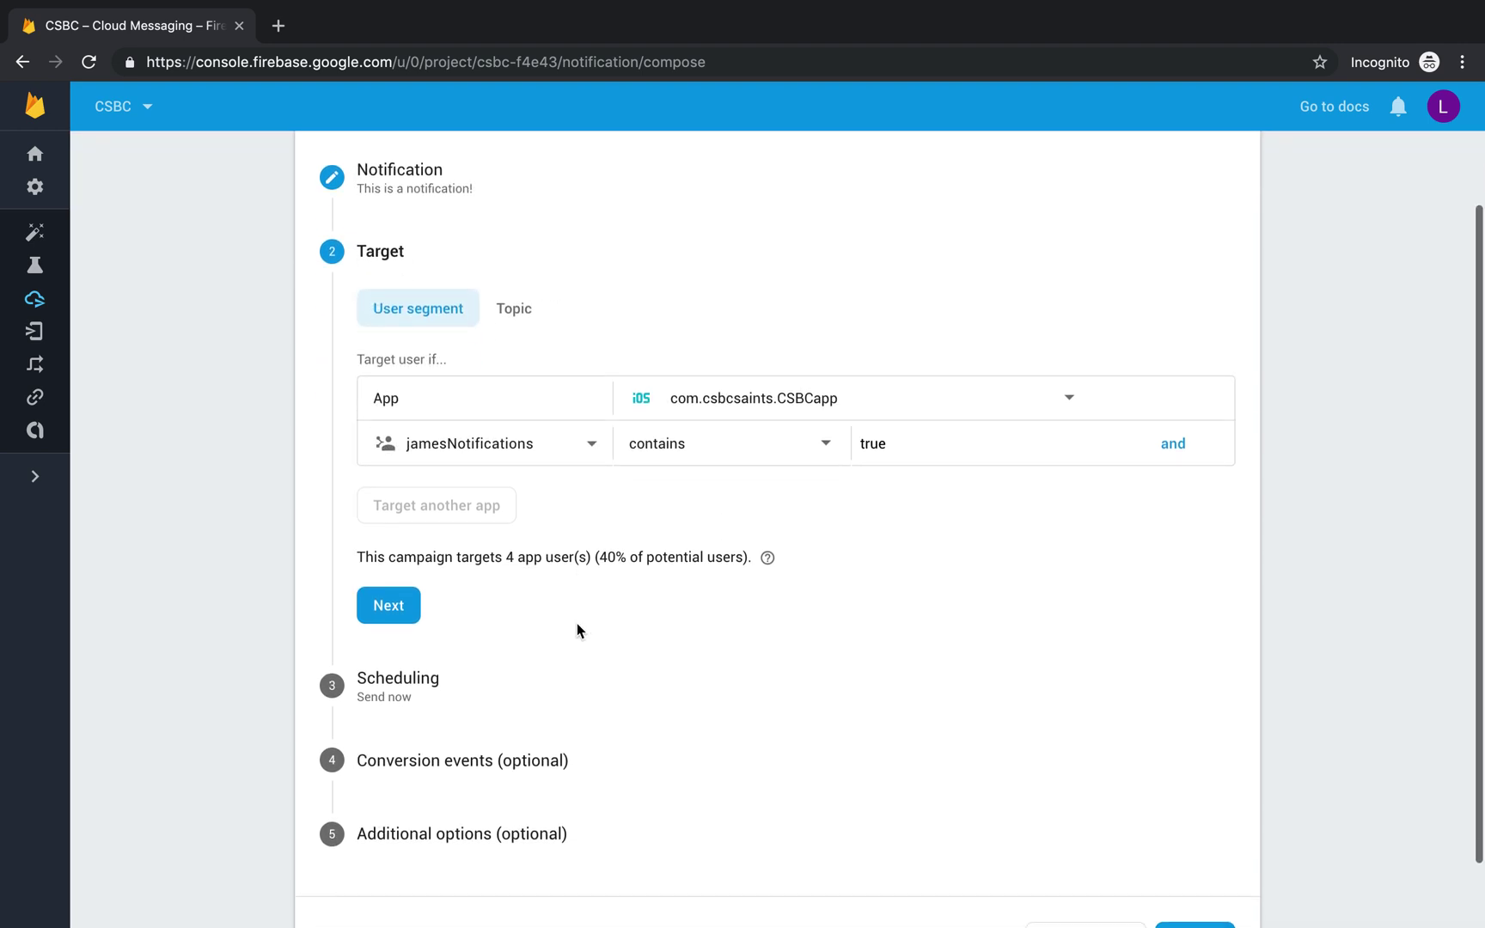
left_click(388, 593)
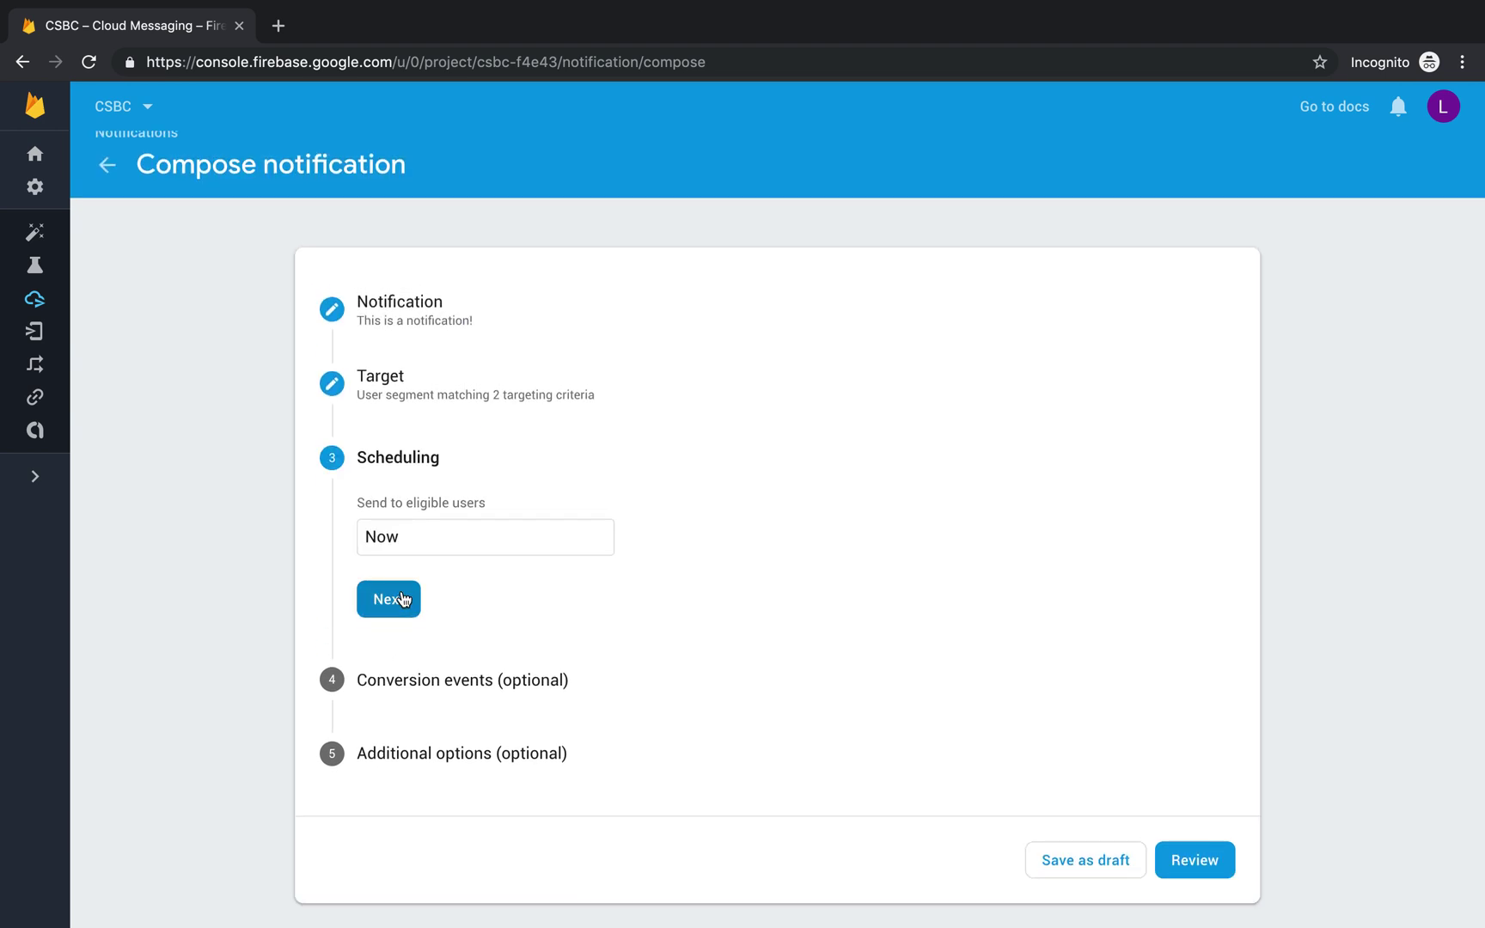
Step: Keep 'Send to eligible users' at Now and pass Conversion events without a goal
left_click(408, 543)
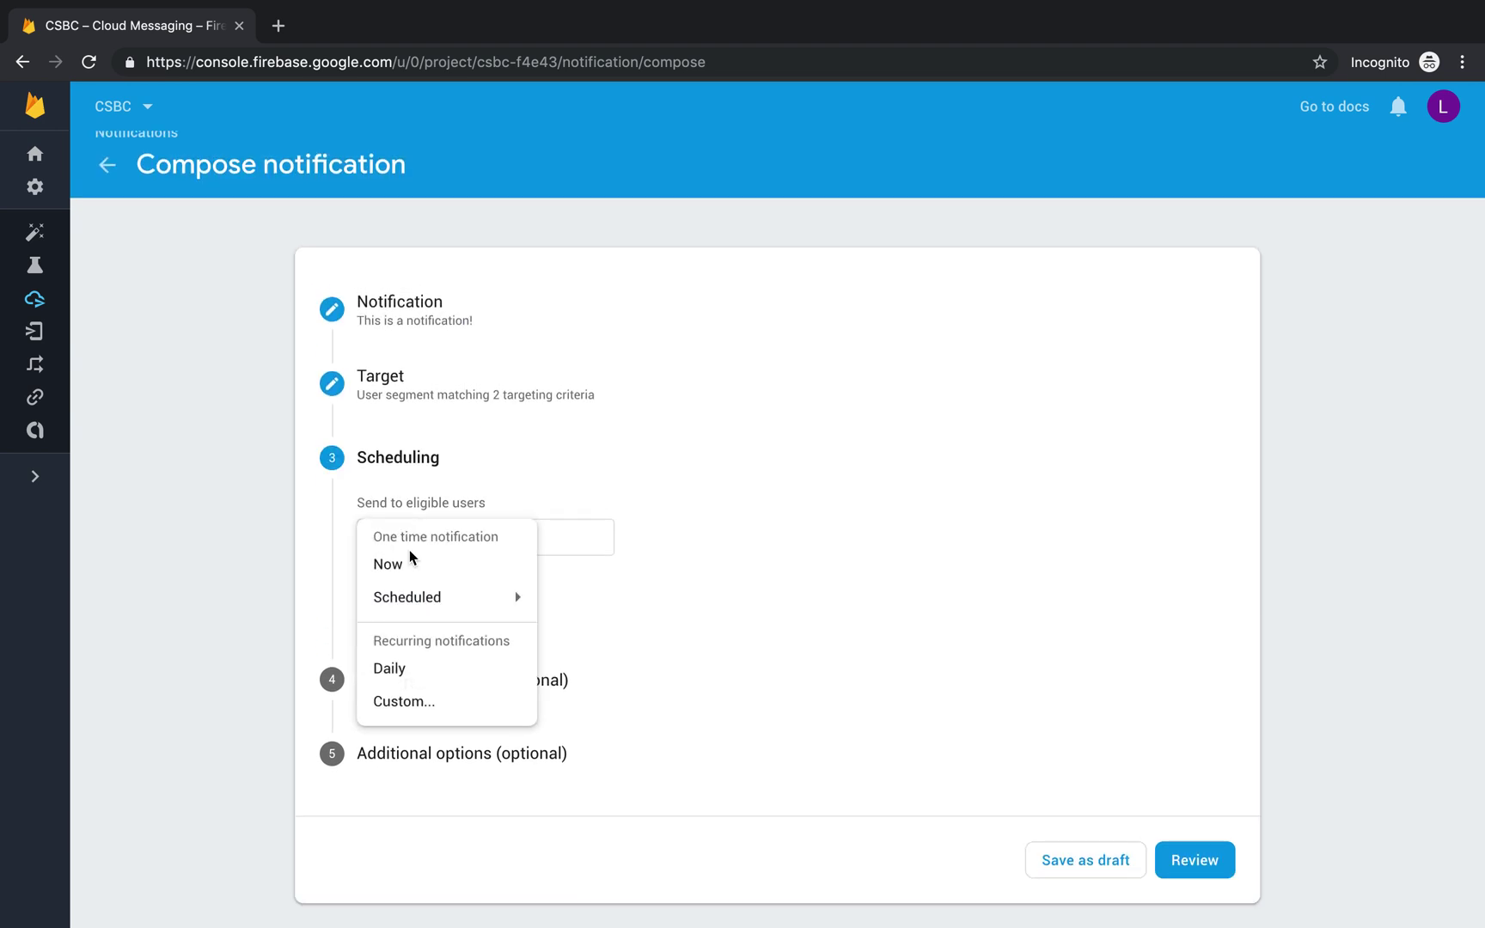
left_click(427, 576)
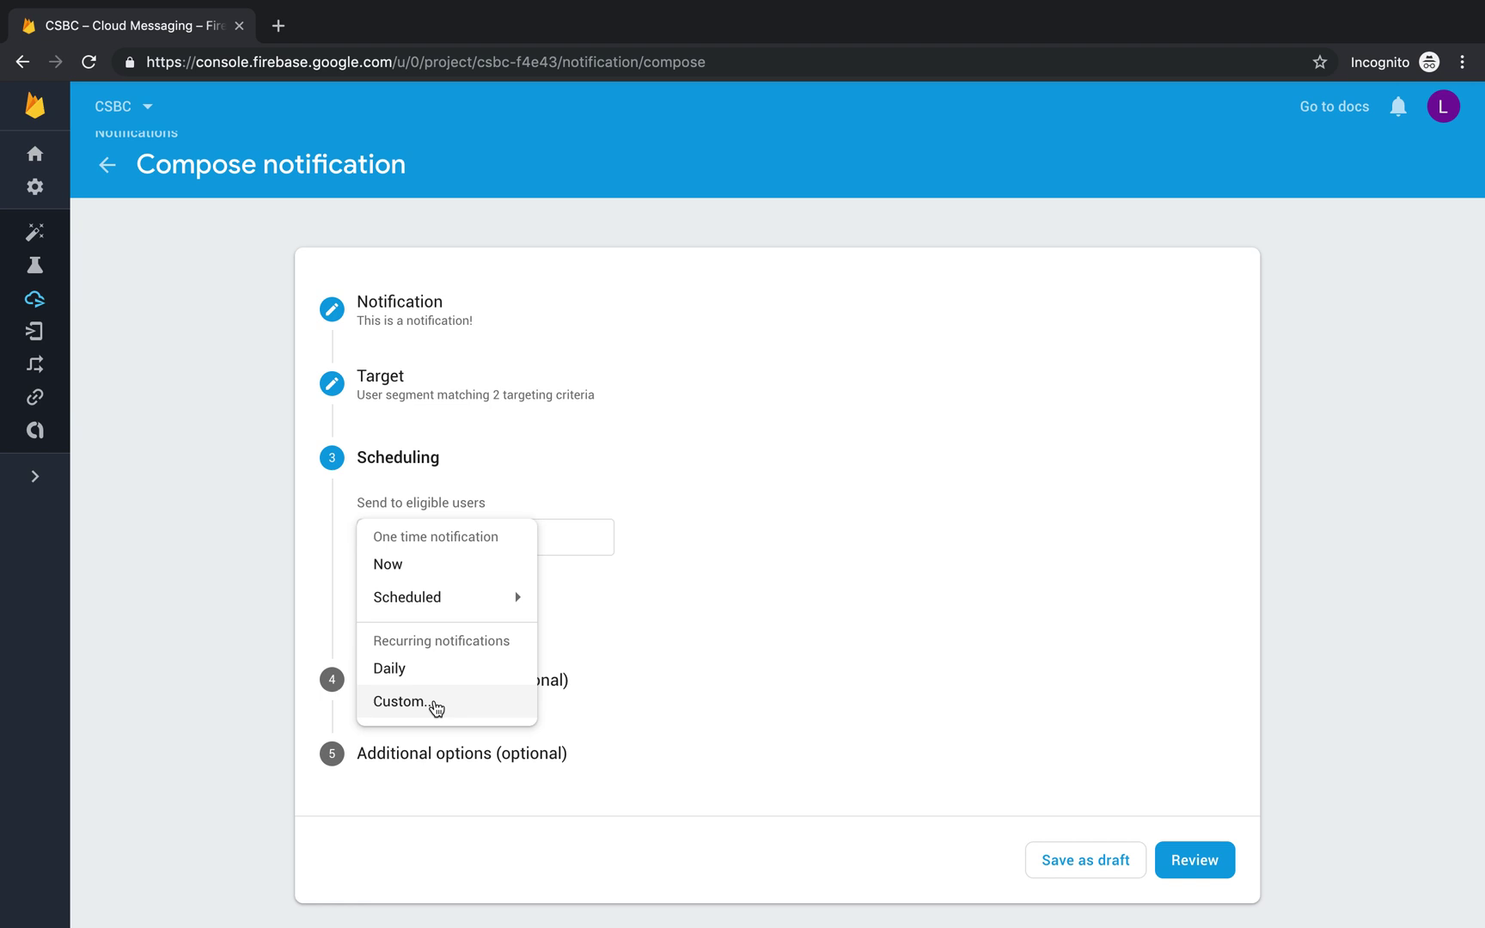
left_click(685, 557)
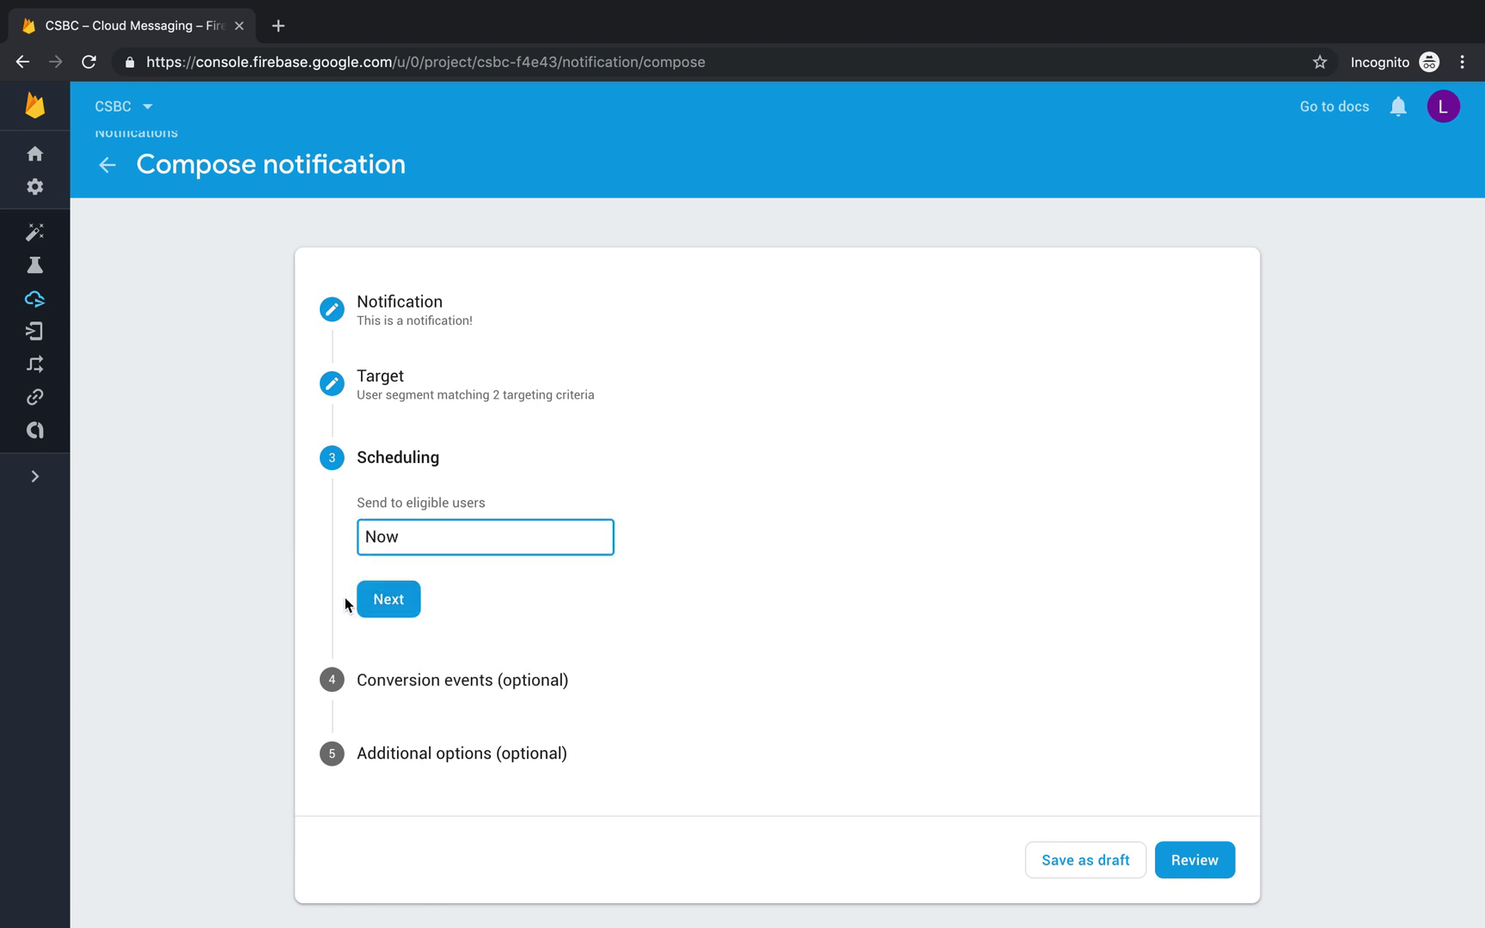
left_click(375, 599)
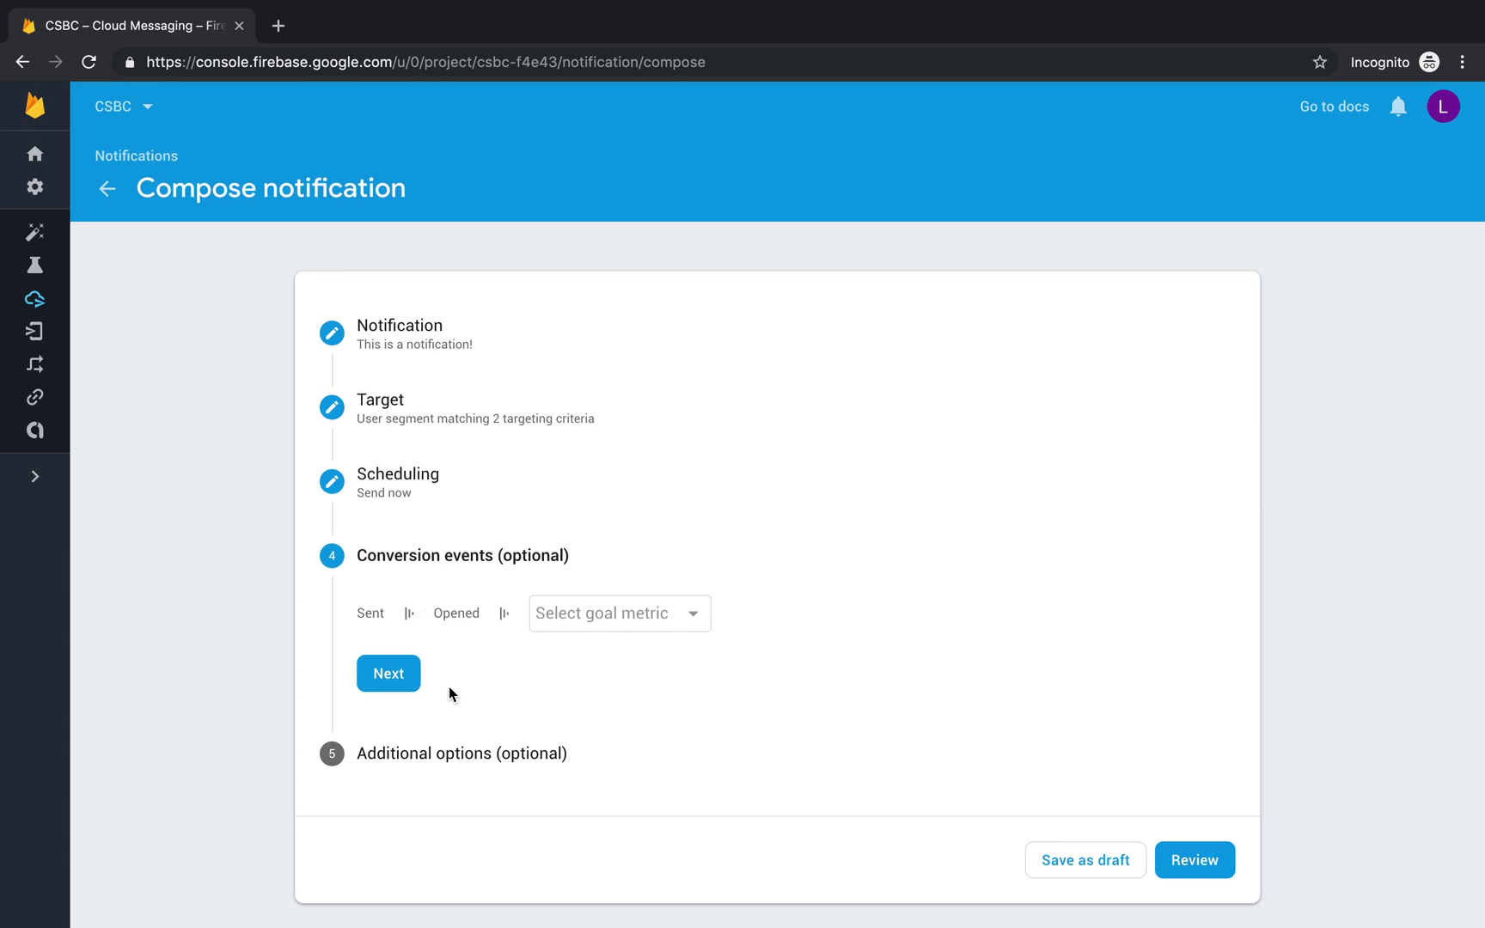
left_click(388, 676)
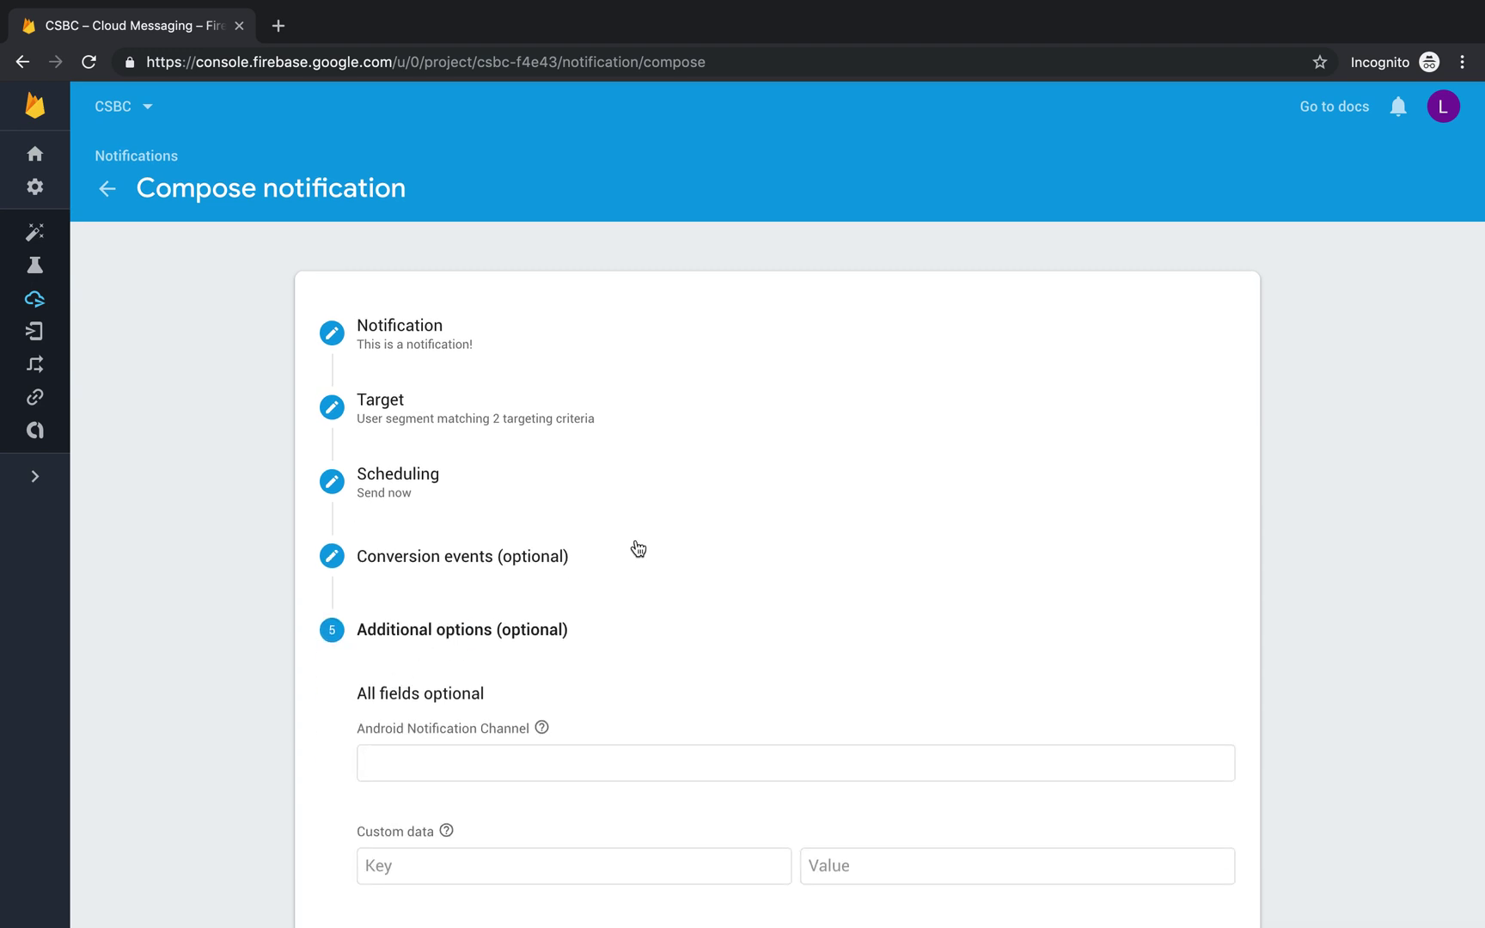
Step: Set the Sound dropdown in Additional options to Enabled
scroll(638, 549, "down", 4)
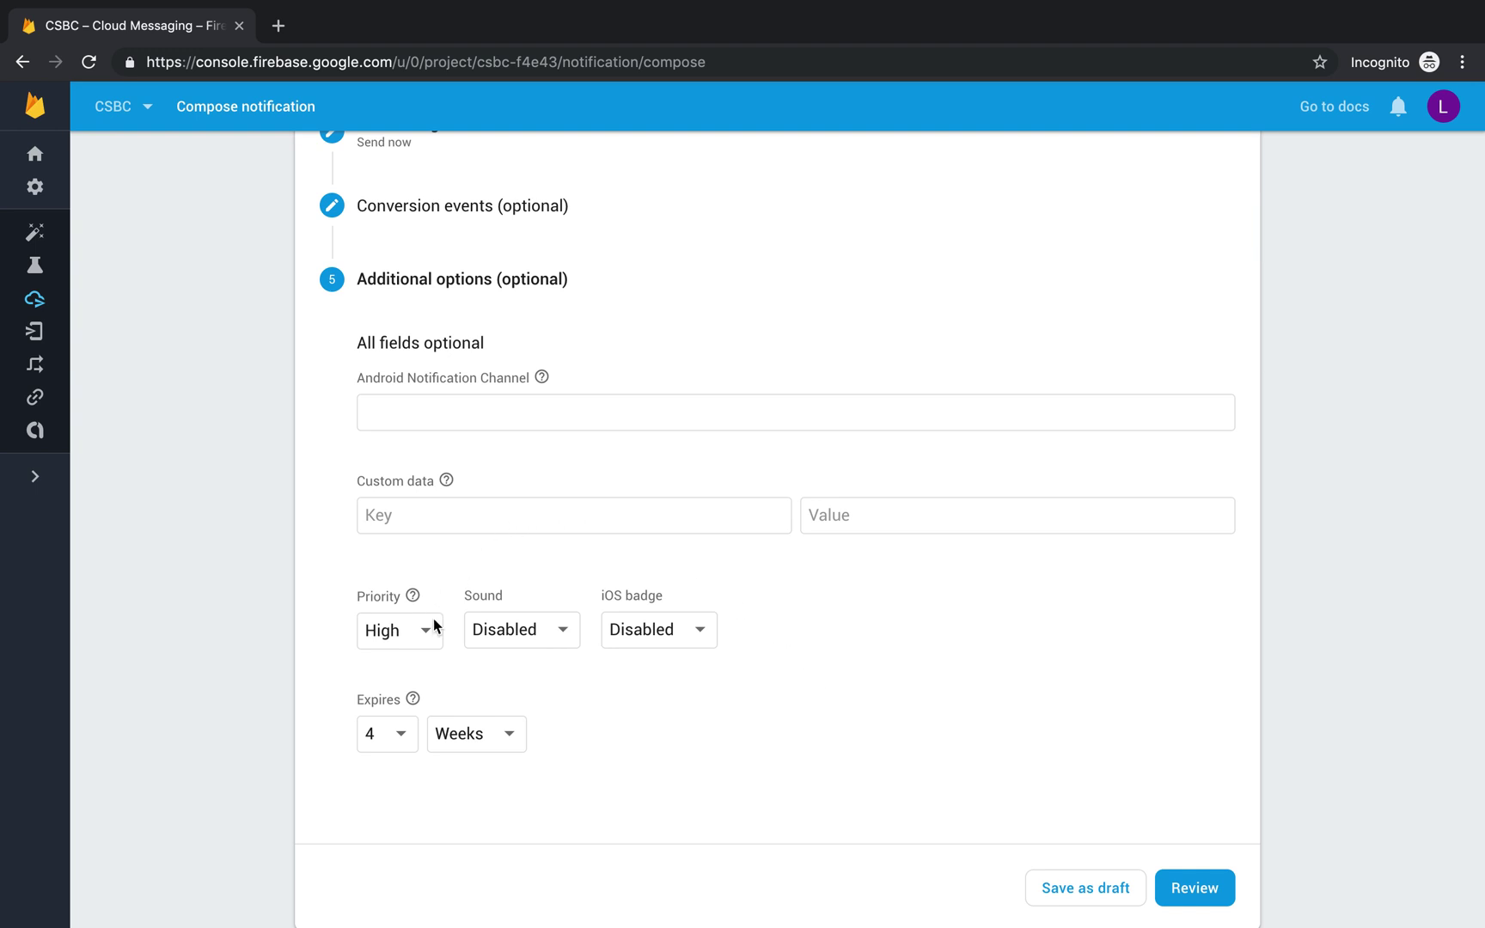
left_click(523, 642)
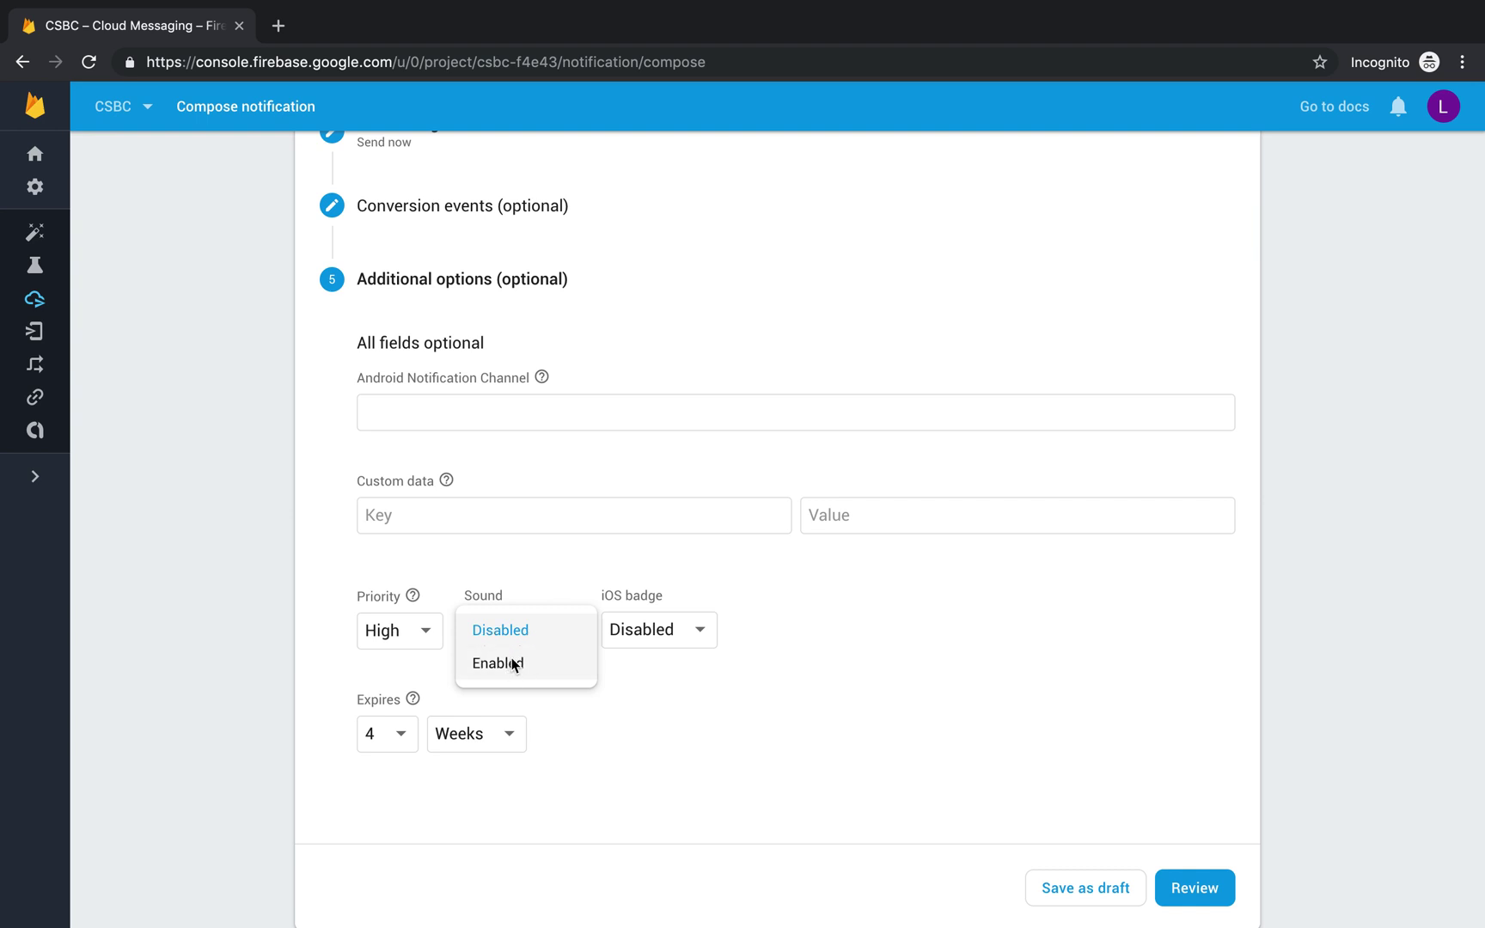
left_click(514, 663)
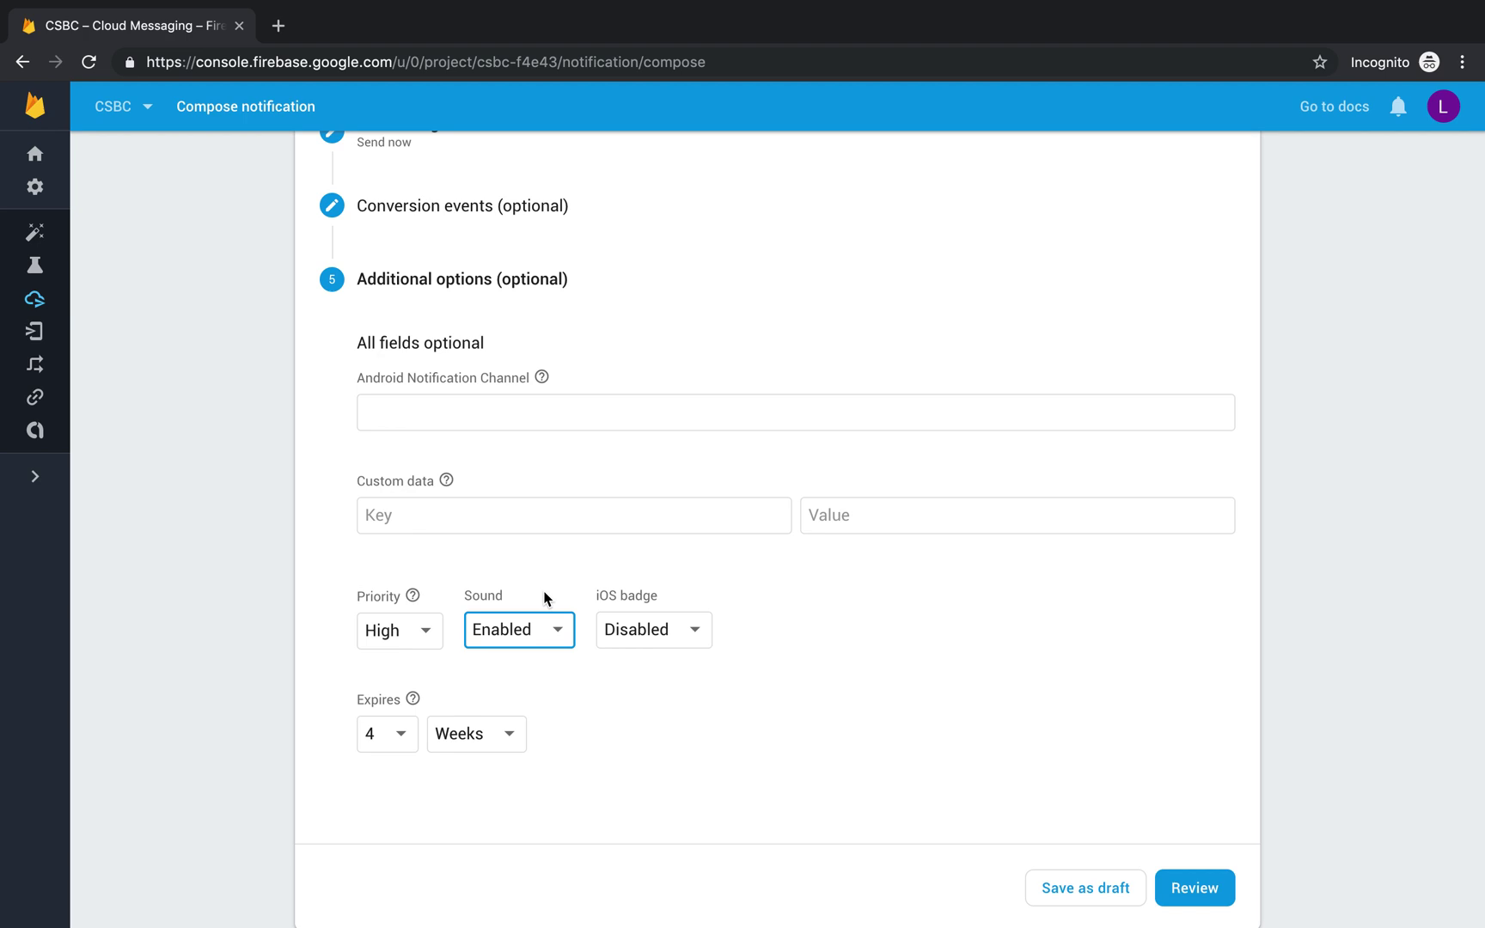
scroll(545, 598, "up", 4)
scroll(544, 597, "down", 4)
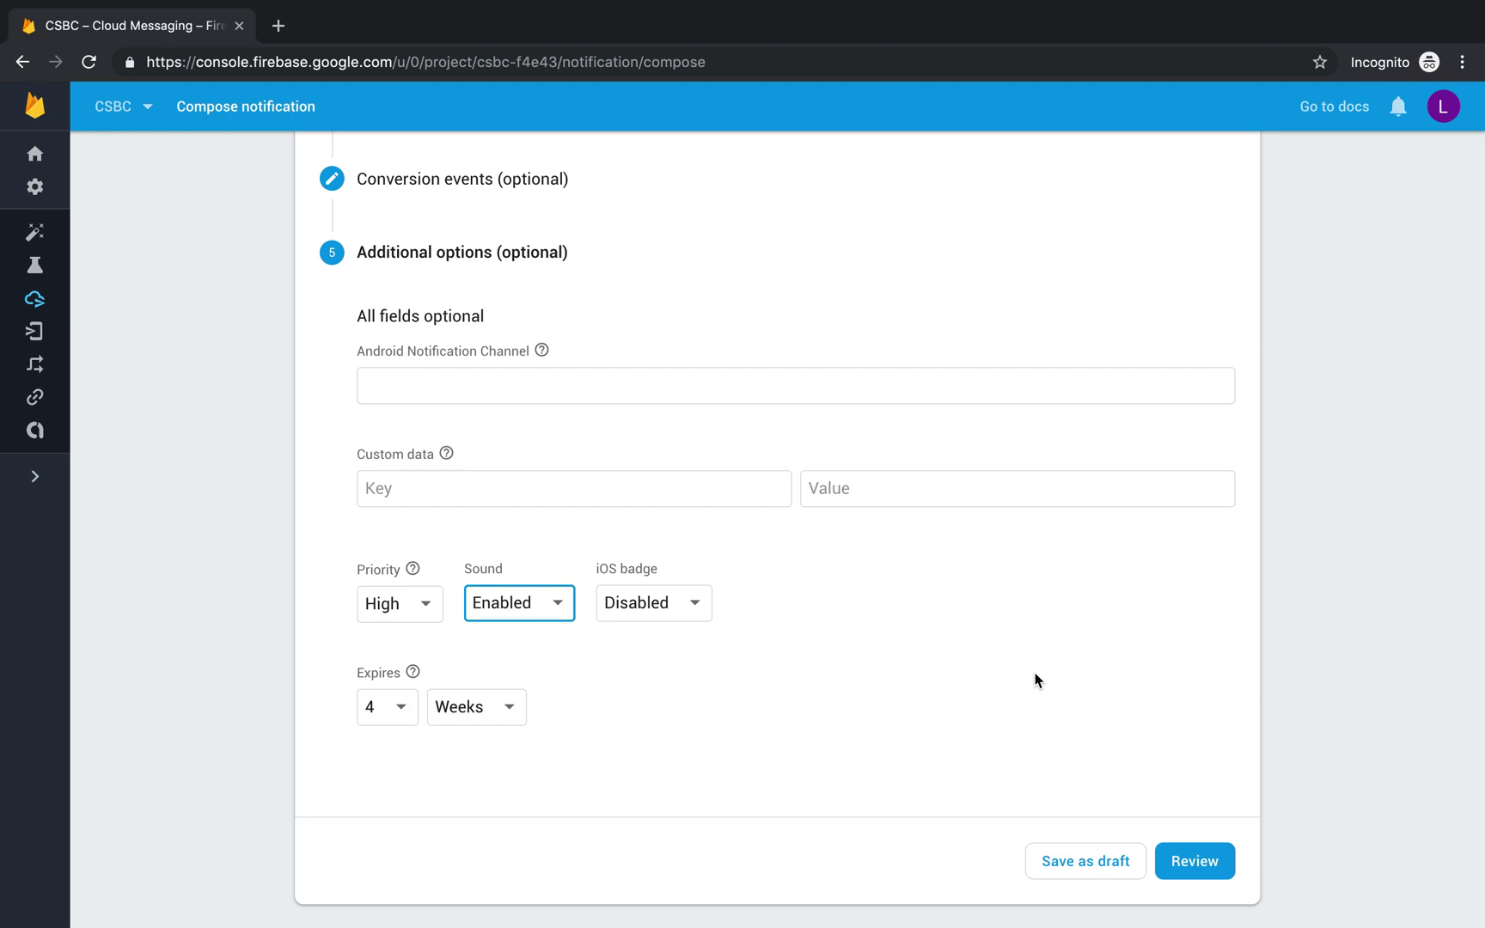
Step: Open the Review message dialog summarizing content, the 2-criteria segment and Send now
left_click(1196, 865)
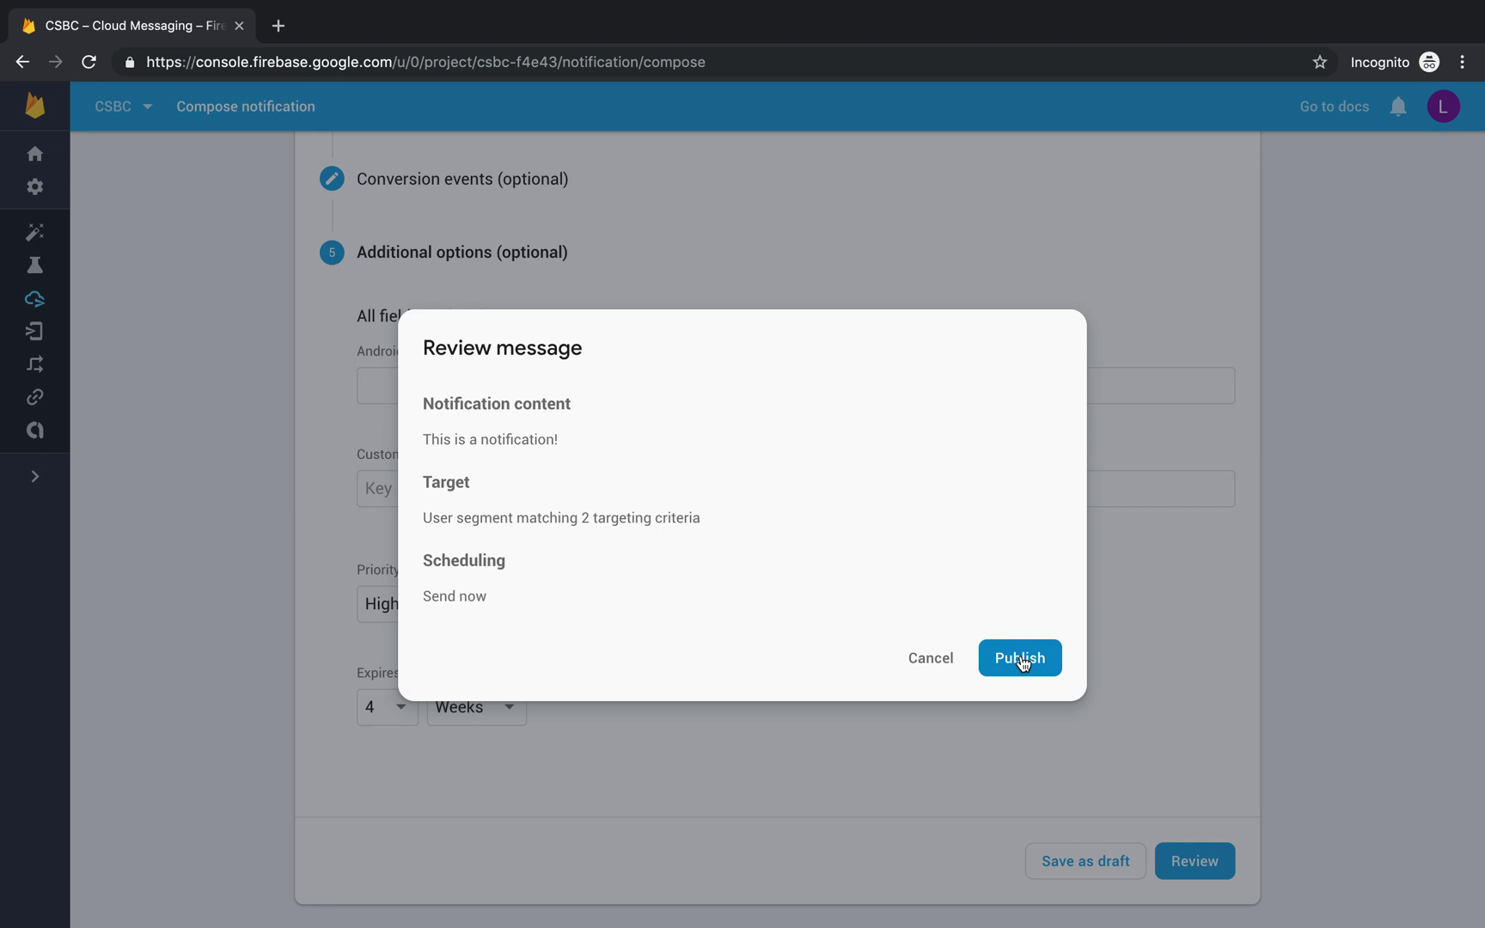
mouse_move(1023, 4)
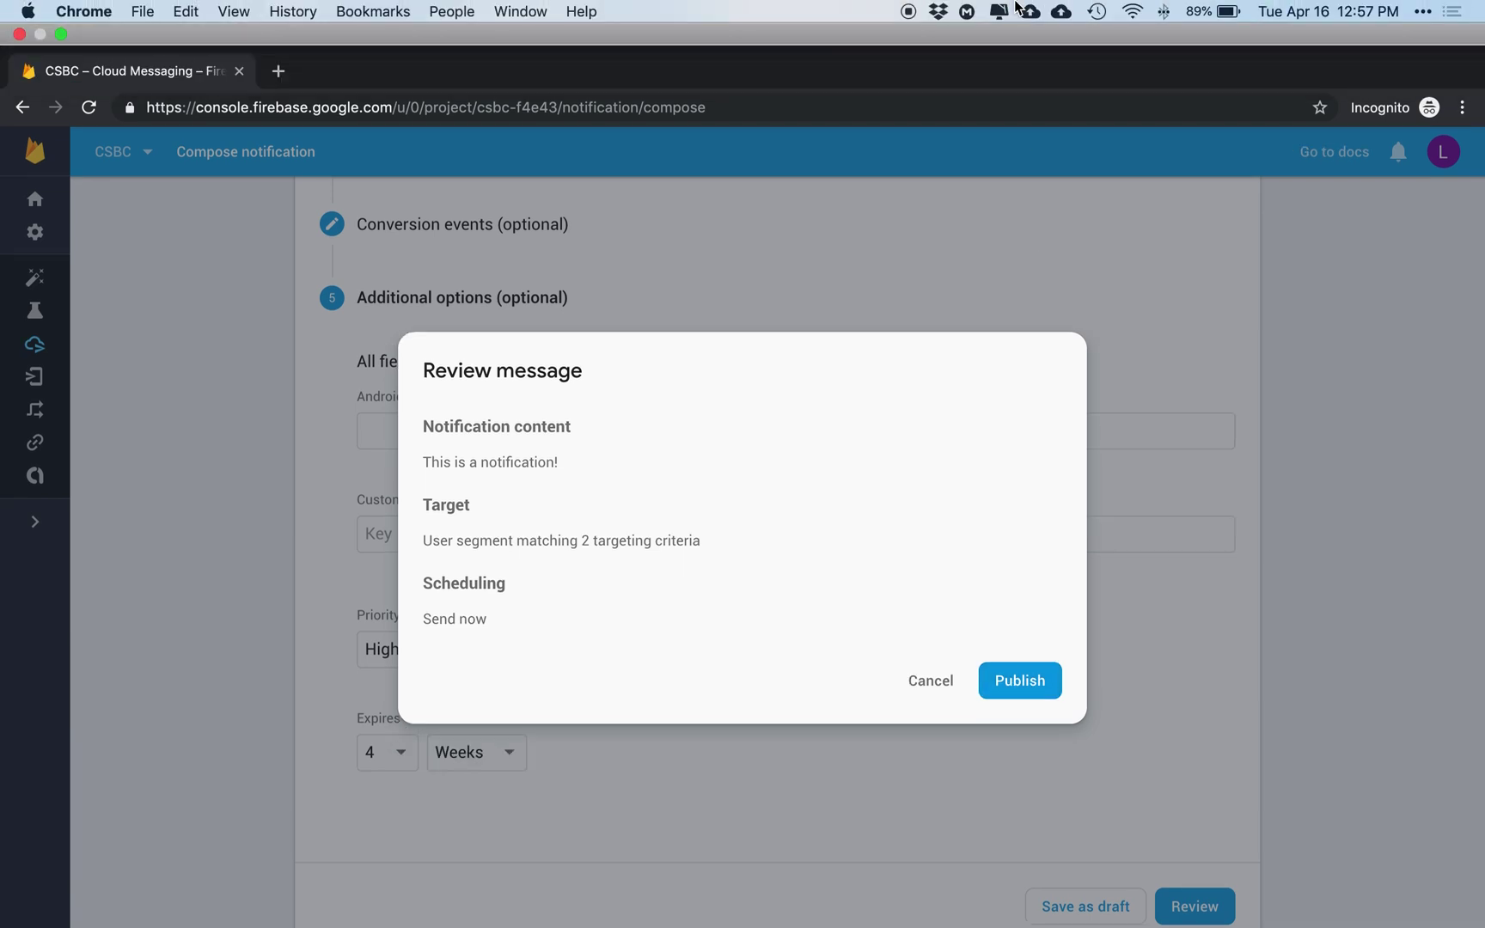